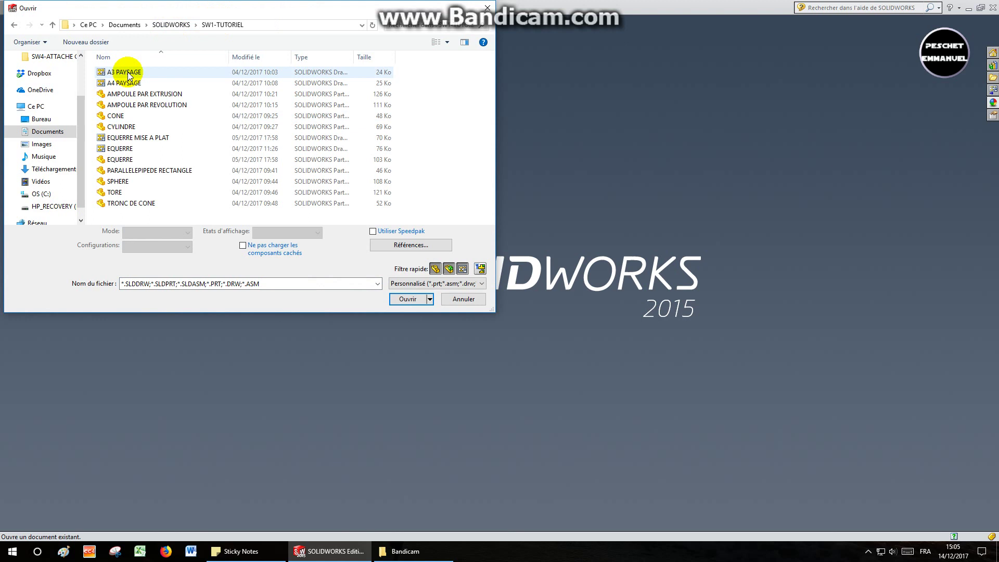
- Open the A3 PAYSAGE drawing and save it as ATTACHE CARAVANE in the SW4-ATTACHE CARAVANE folder
double_click(128, 73)
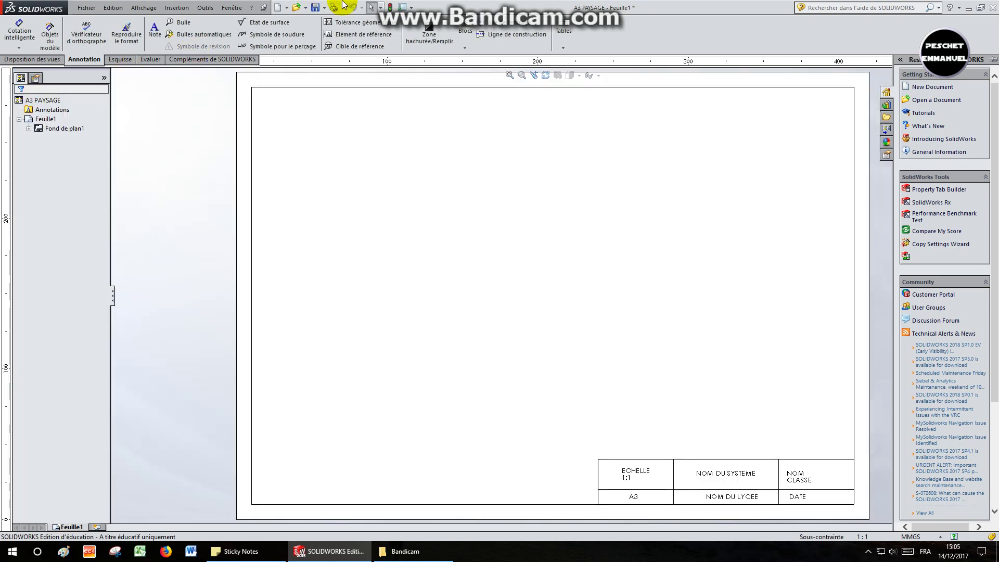
click(89, 7)
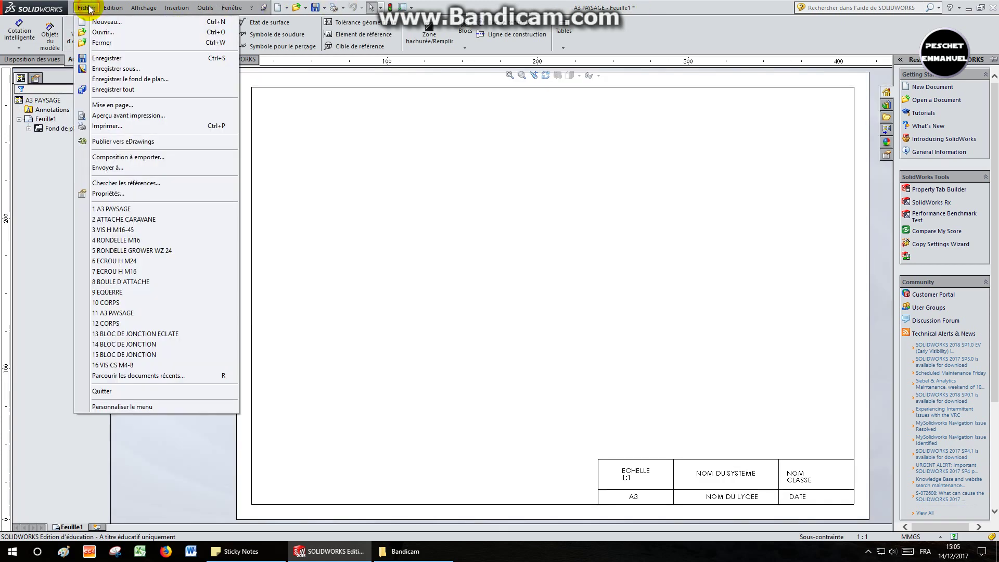
click(110, 67)
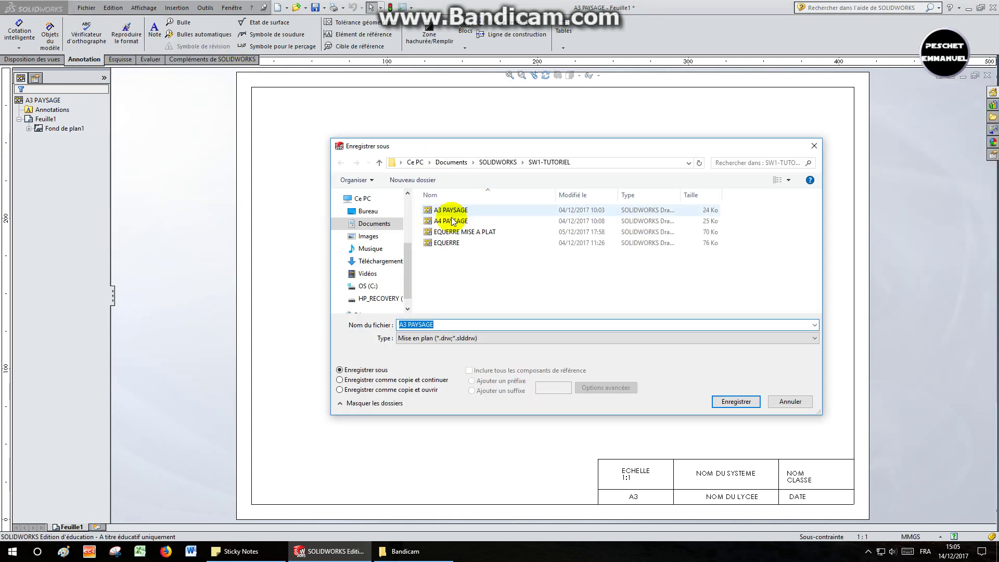
click(499, 163)
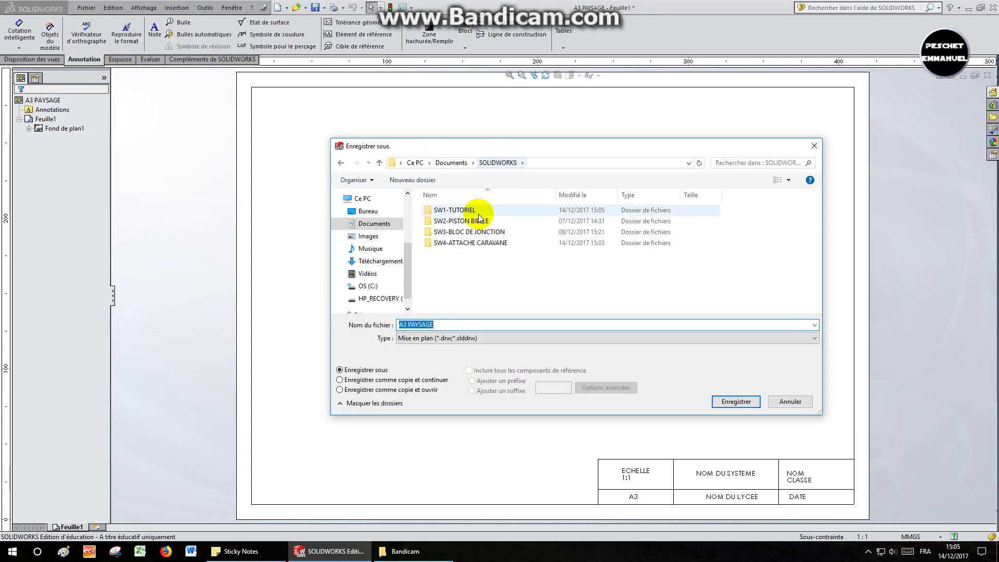
double_click(469, 243)
click(443, 325)
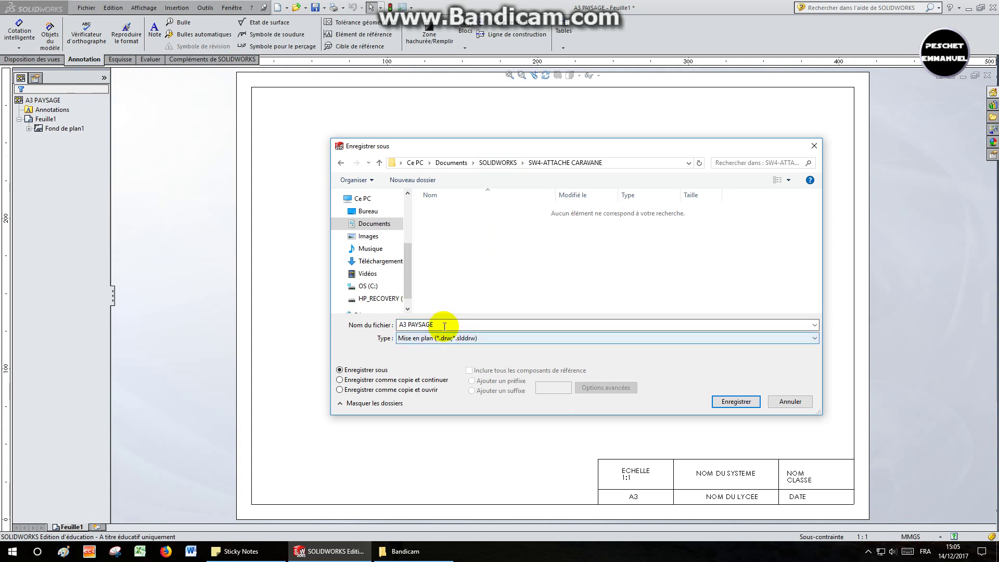
text(ACHE)
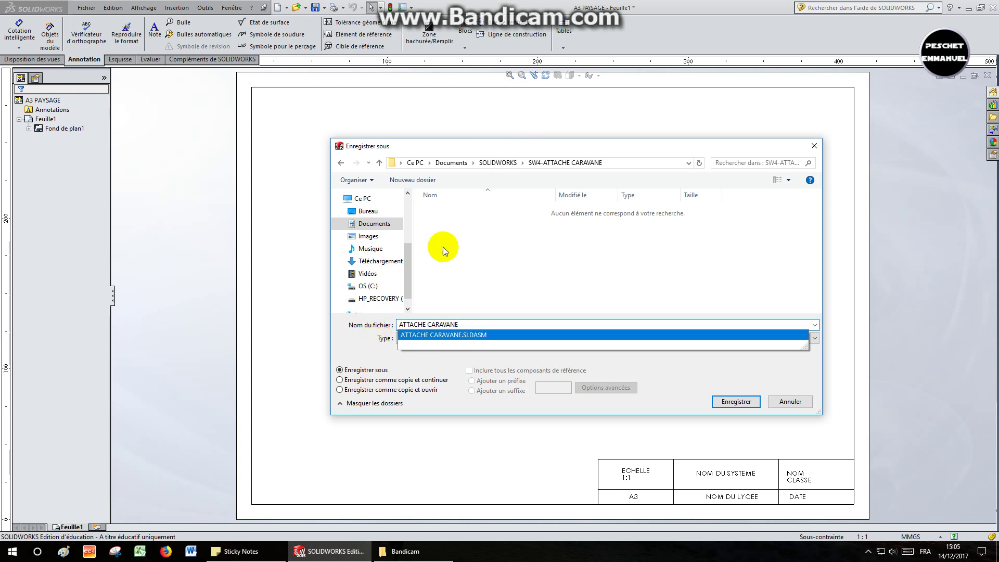
click(735, 401)
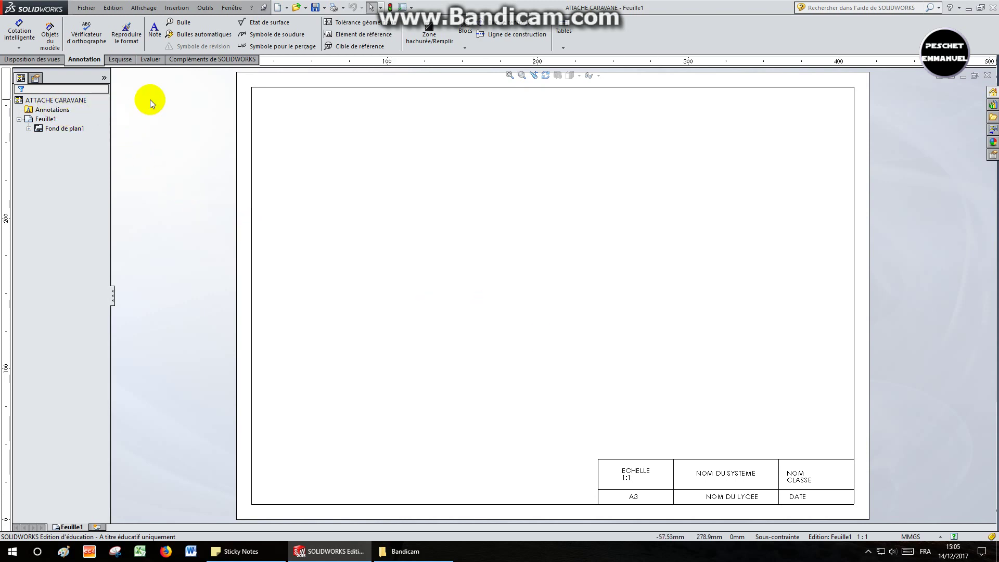
- Insert a front model view of the ATTACHE CARAVANE assembly on the sheet, slightly left of its centre
click(27, 59)
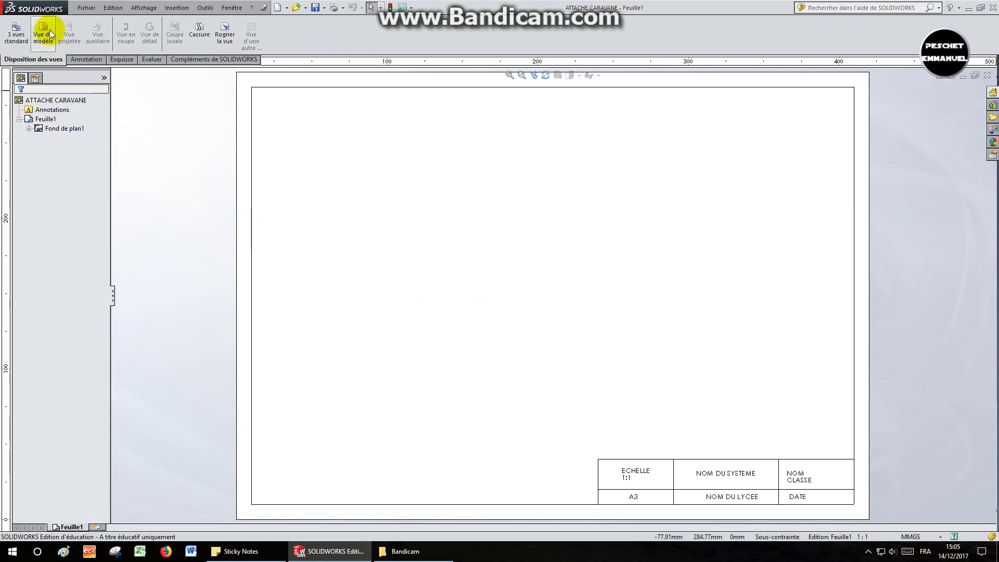
click(46, 32)
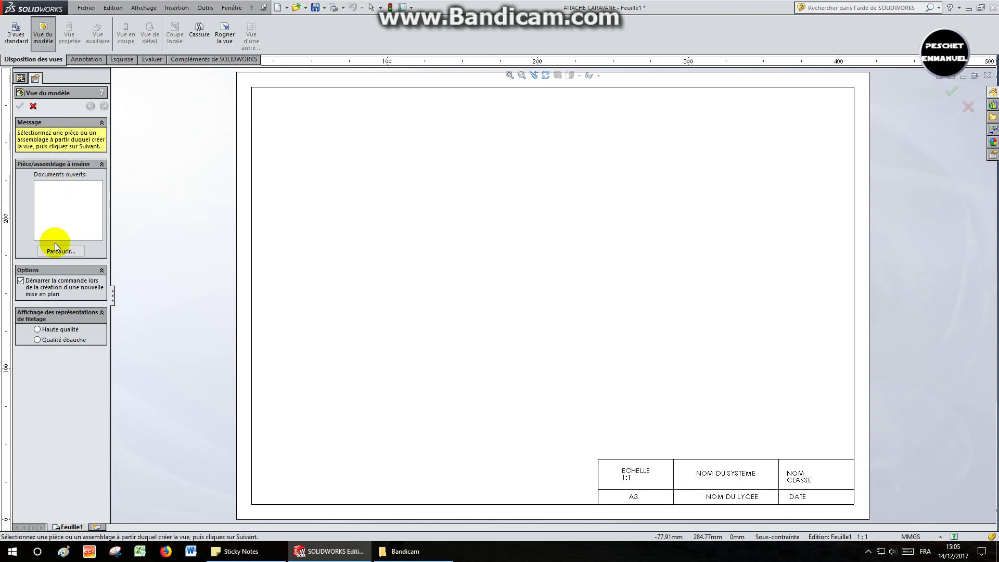
click(52, 249)
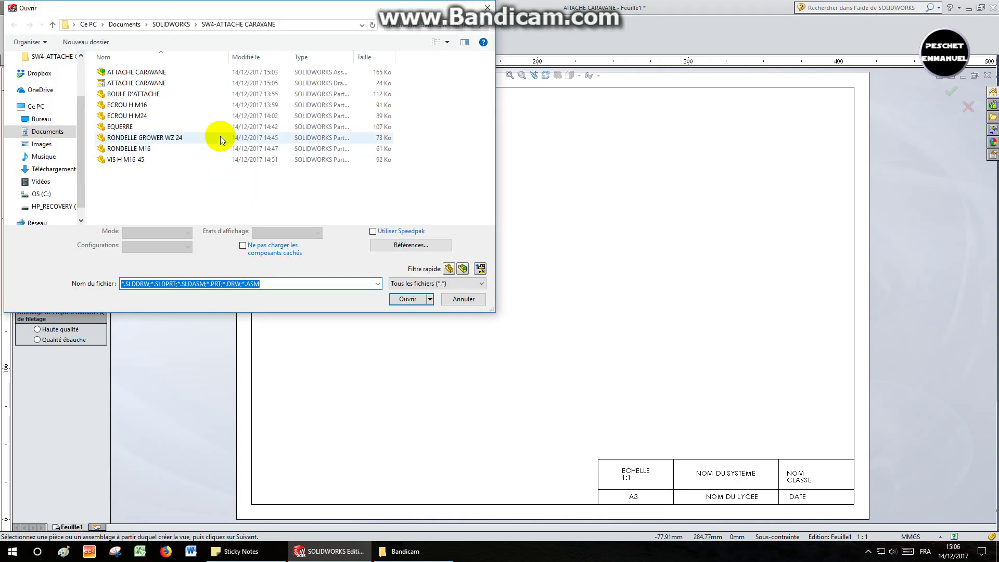
double_click(133, 73)
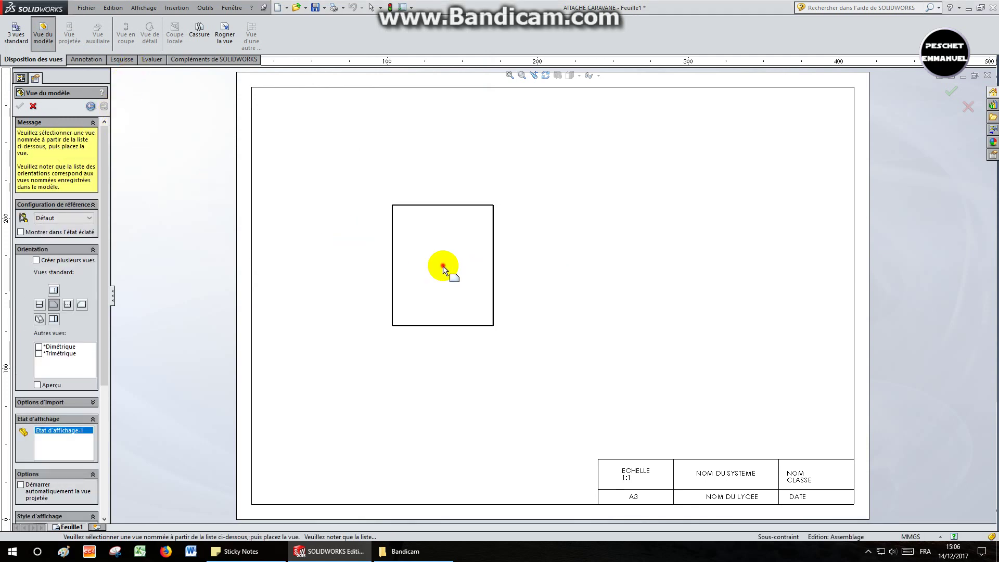
click(443, 266)
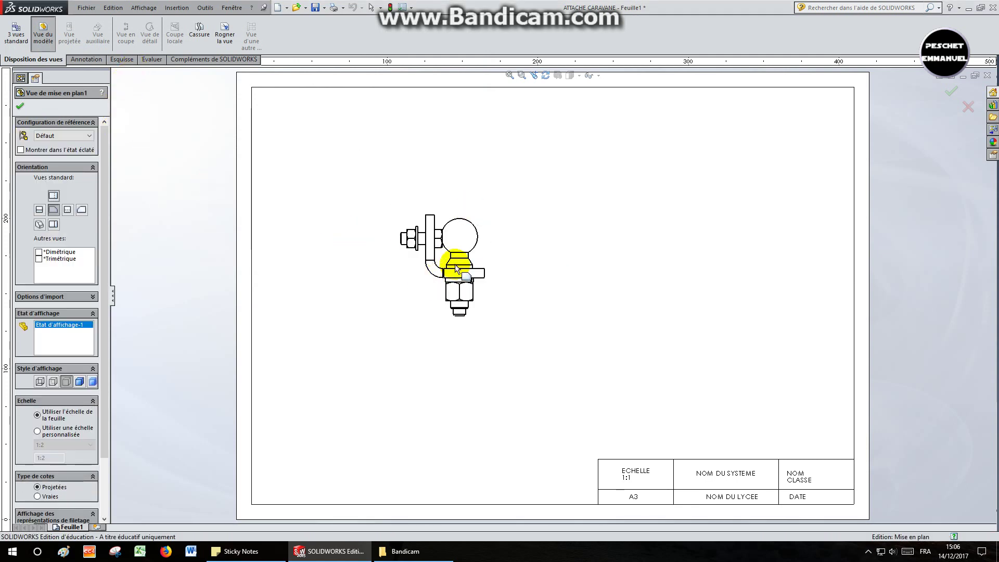
- Change the placed assembly view to isometric orientation and move it to the lower-left area of the sheet
click(408, 300)
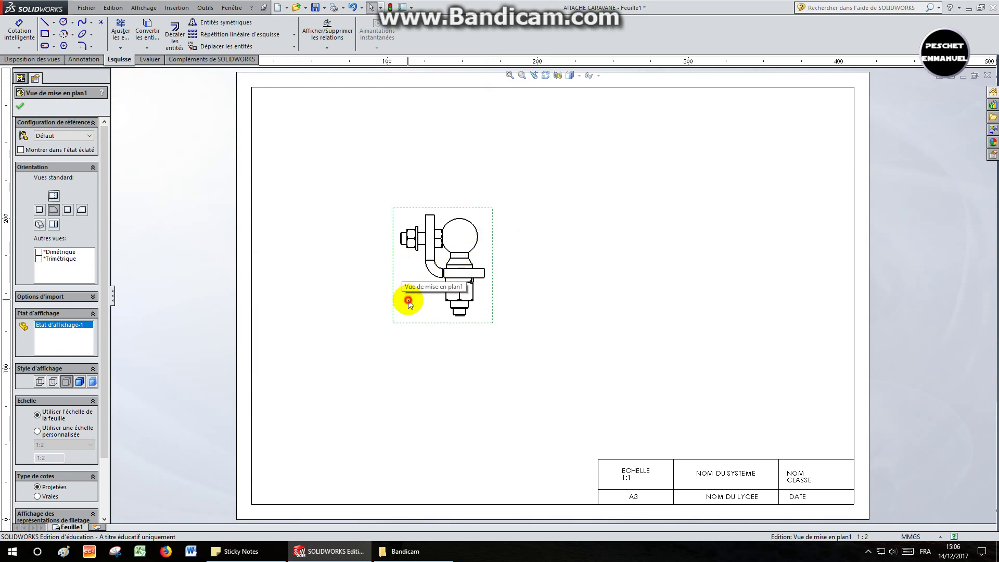
click(38, 228)
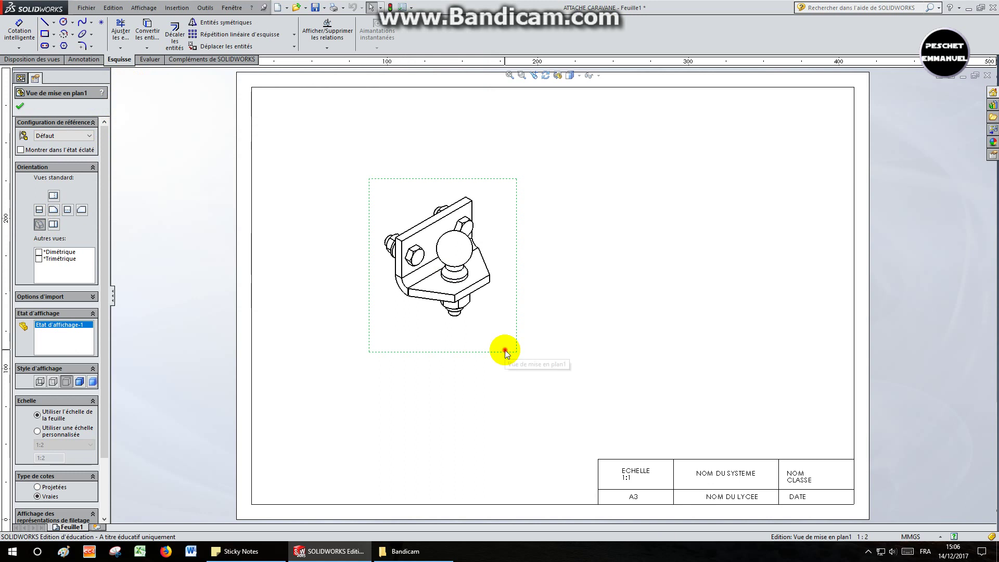
mouse_move(491, 377)
mouse_down()
mouse_move(465, 463)
mouse_move(435, 486)
mouse_up()
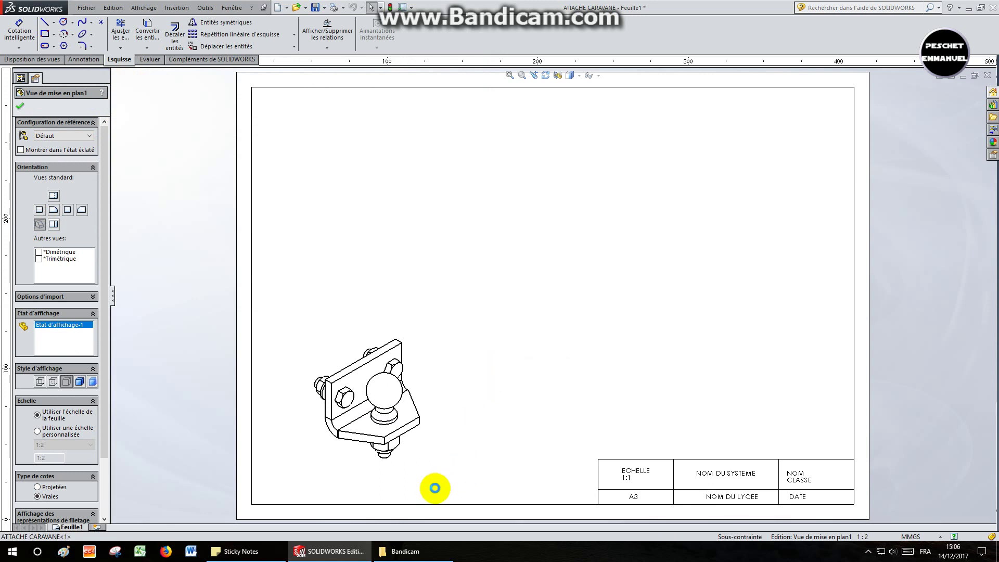
- Save the drawing and remove the tangent edges from the isometric view
click(431, 353)
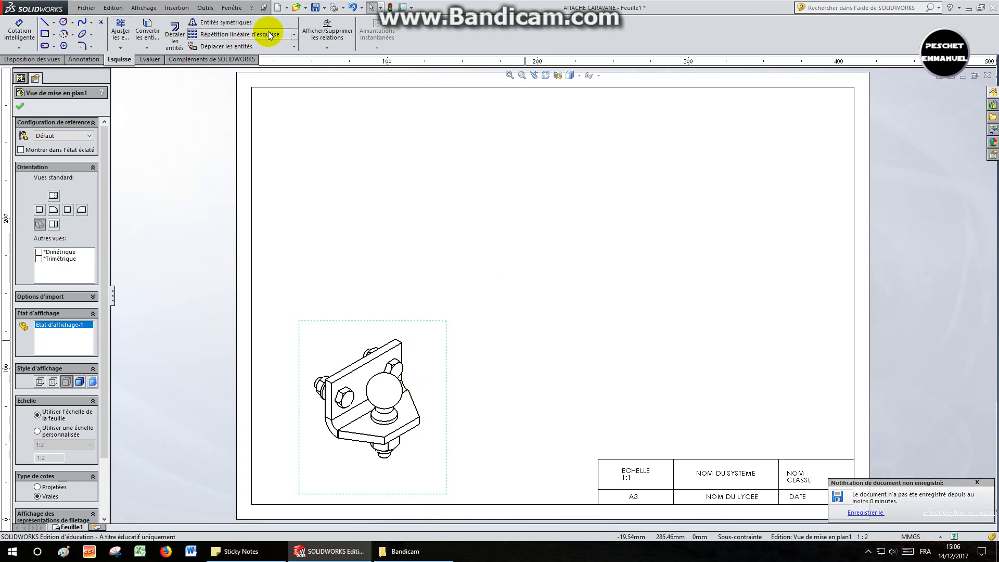
click(315, 8)
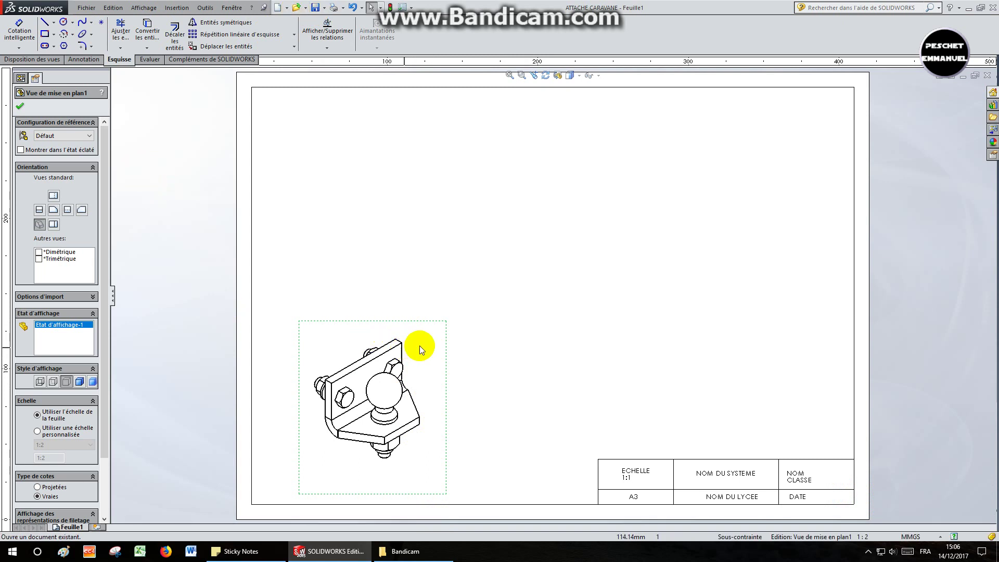
right_click(434, 342)
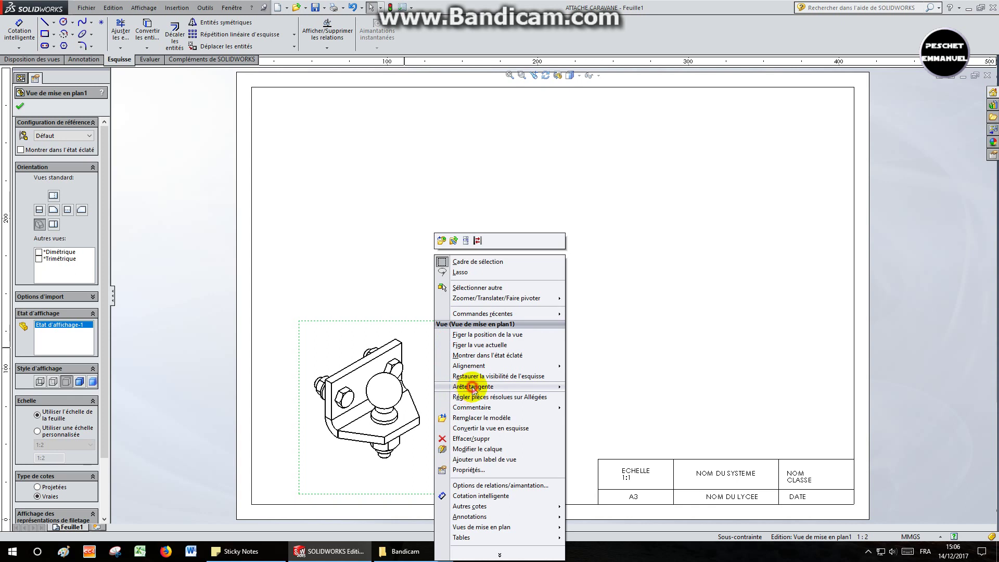
mouse_move(460, 386)
click(623, 408)
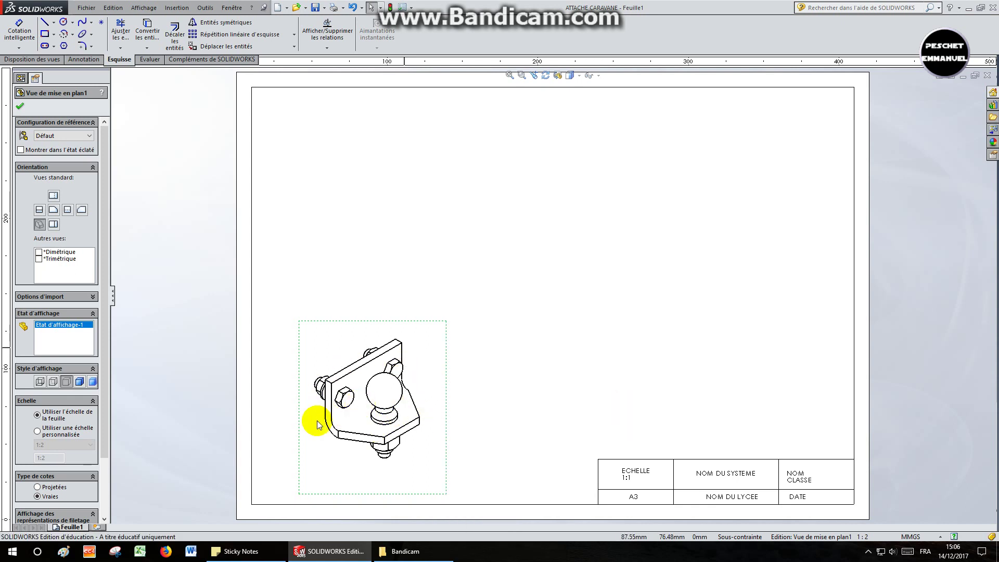
- Insert a second model view of ATTACHE CARAVANE in front orientation and position it in the upper-right area of the sheet
click(27, 62)
click(45, 34)
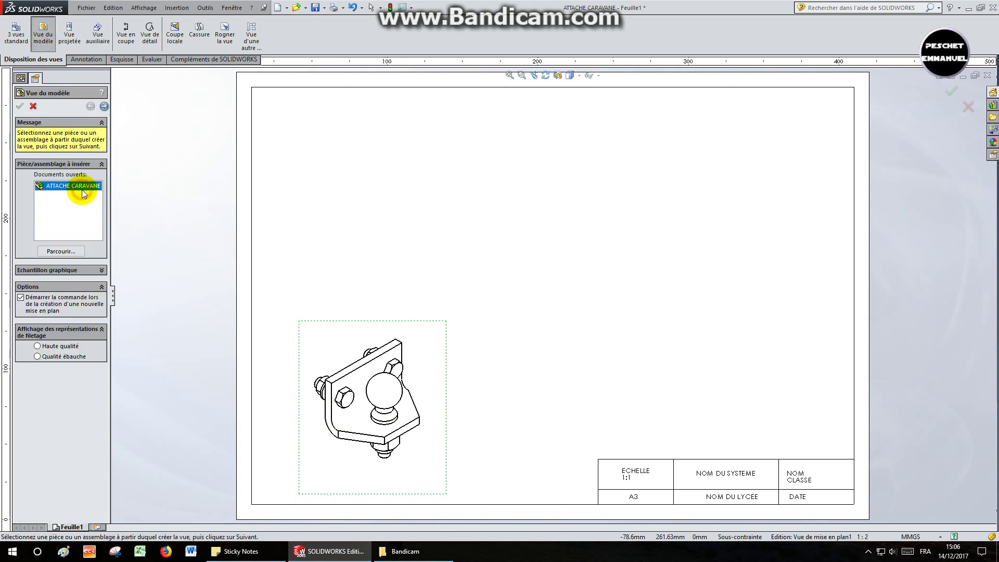
click(104, 107)
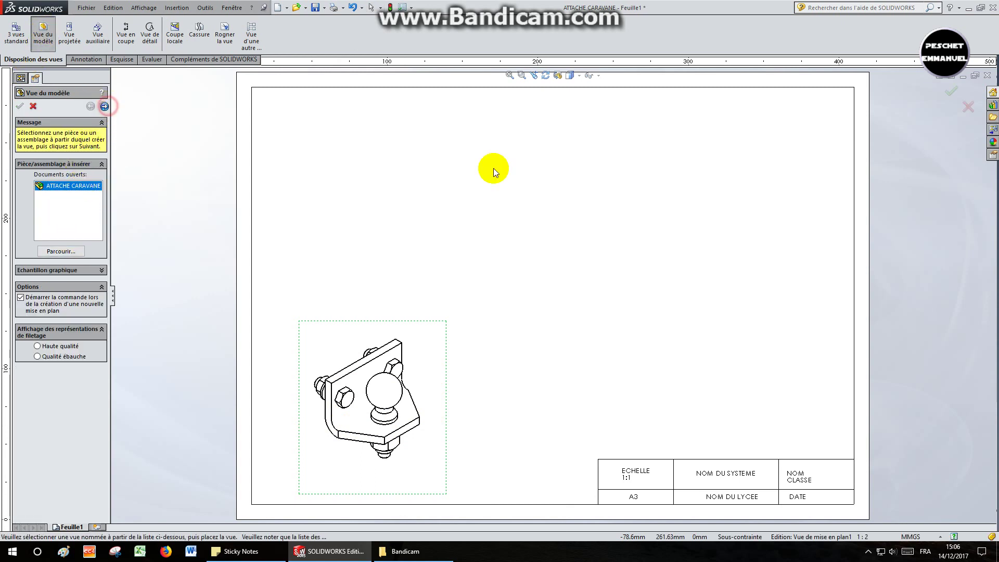
click(600, 183)
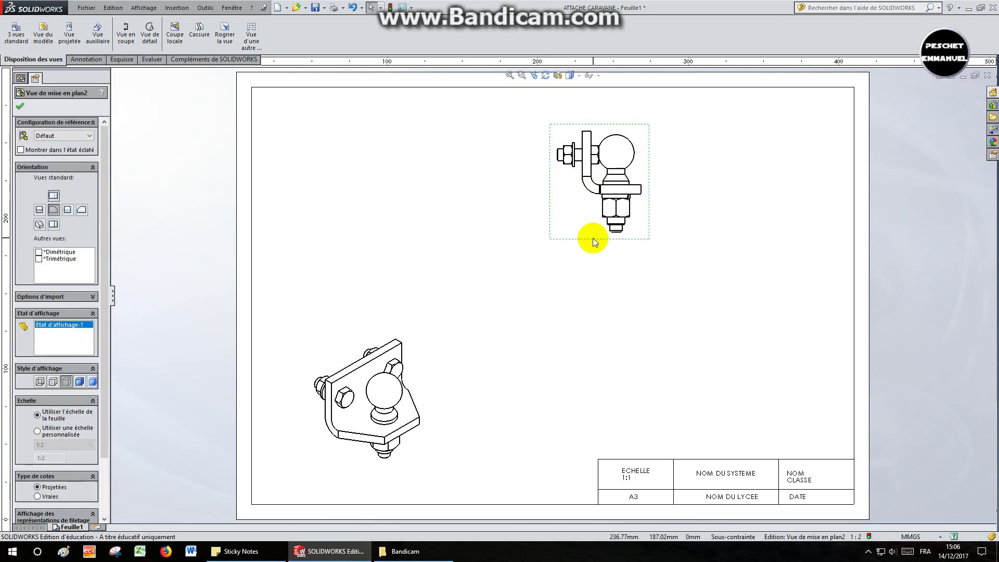
key(Escape)
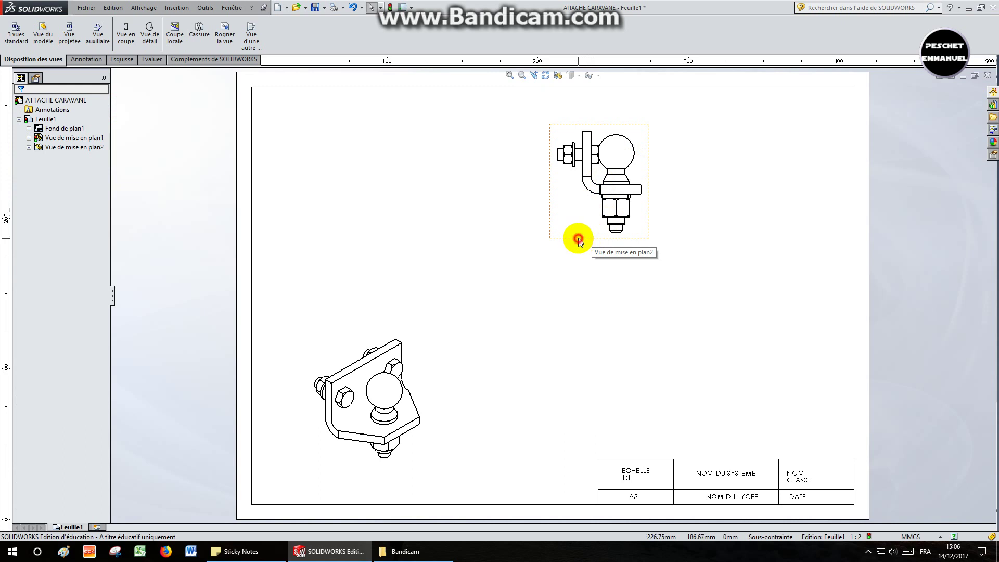
mouse_move(578, 242)
mouse_down()
mouse_move(670, 243)
mouse_move(691, 255)
mouse_up()
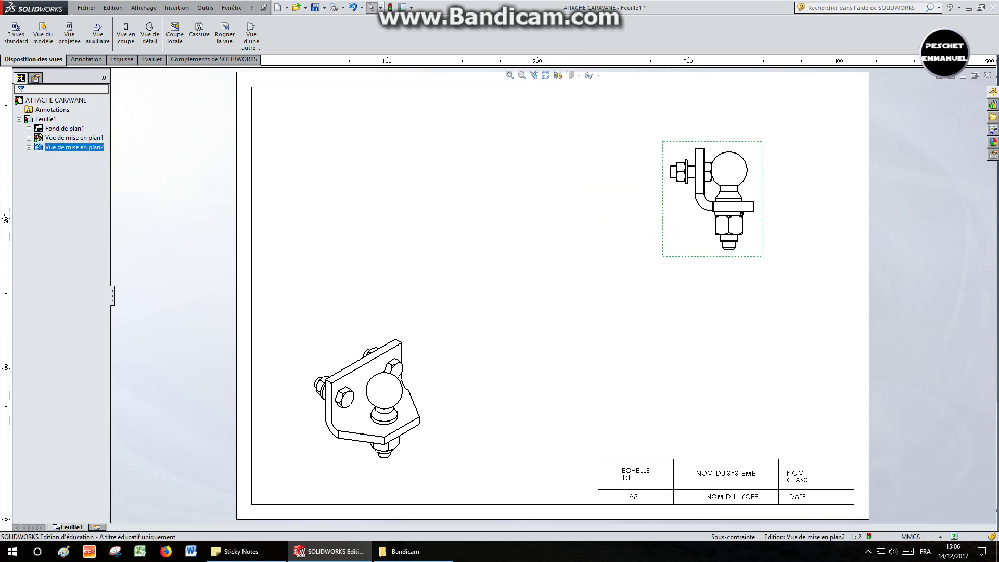
- Remove the tangent edges from the front view in the upper-right area of the sheet
right_click(677, 246)
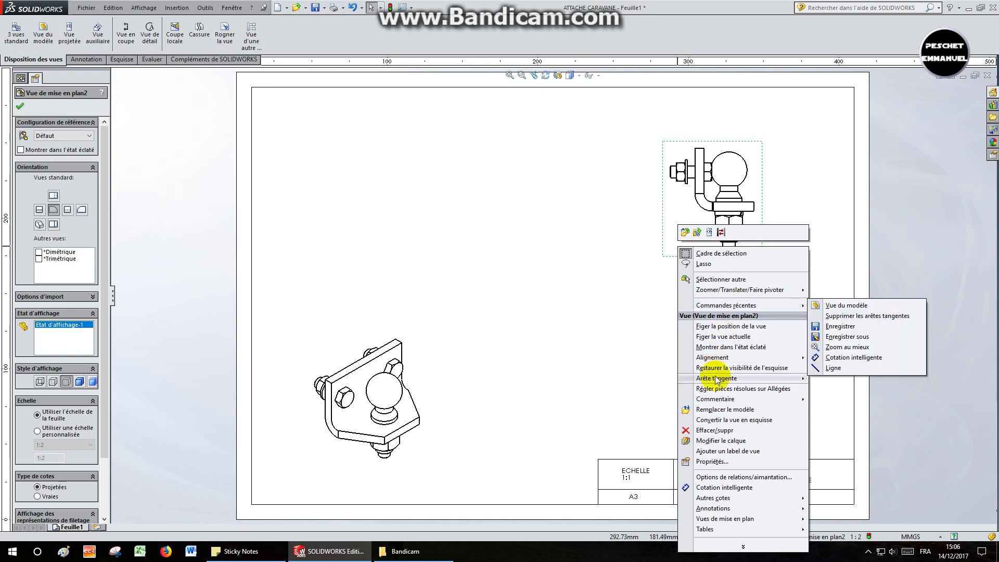
mouse_move(721, 378)
click(843, 401)
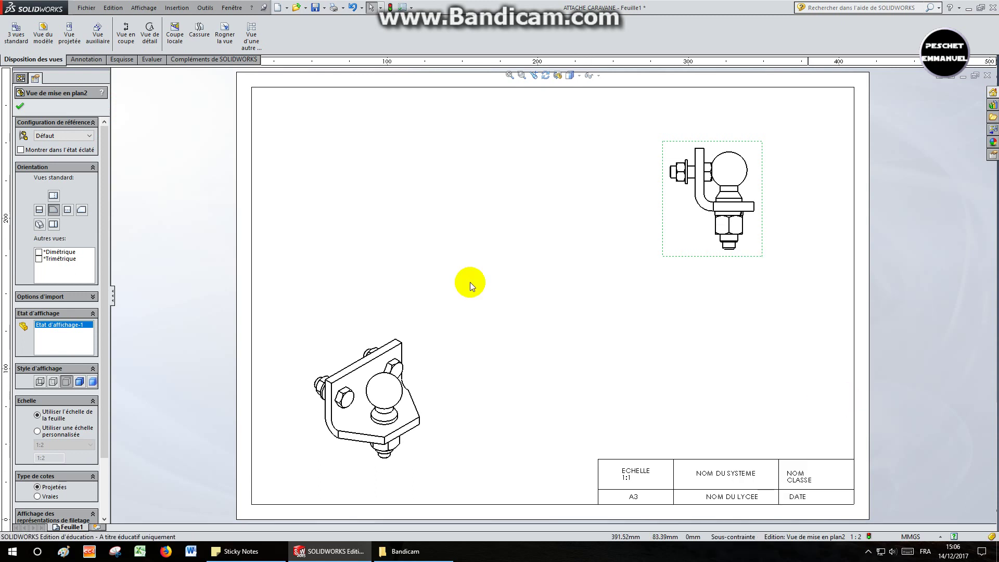
- Create a projected view from the front view and place it to the left, in the upper middle of the sheet
click(73, 35)
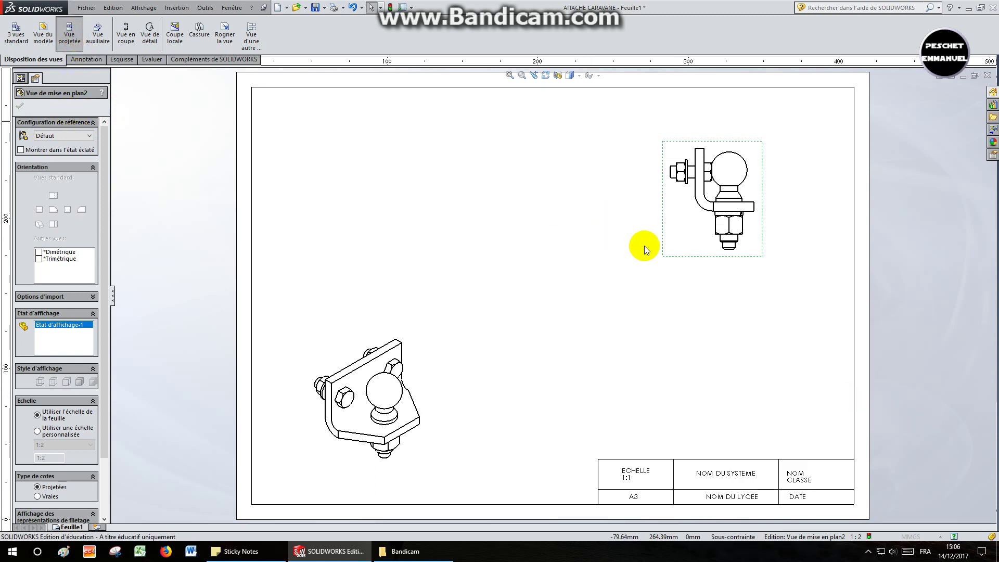
click(680, 228)
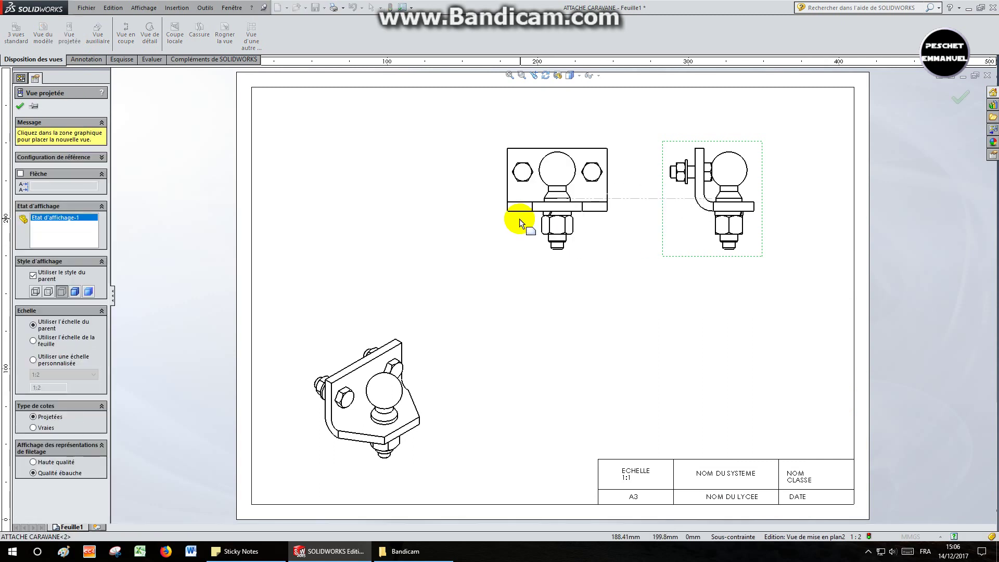
click(507, 218)
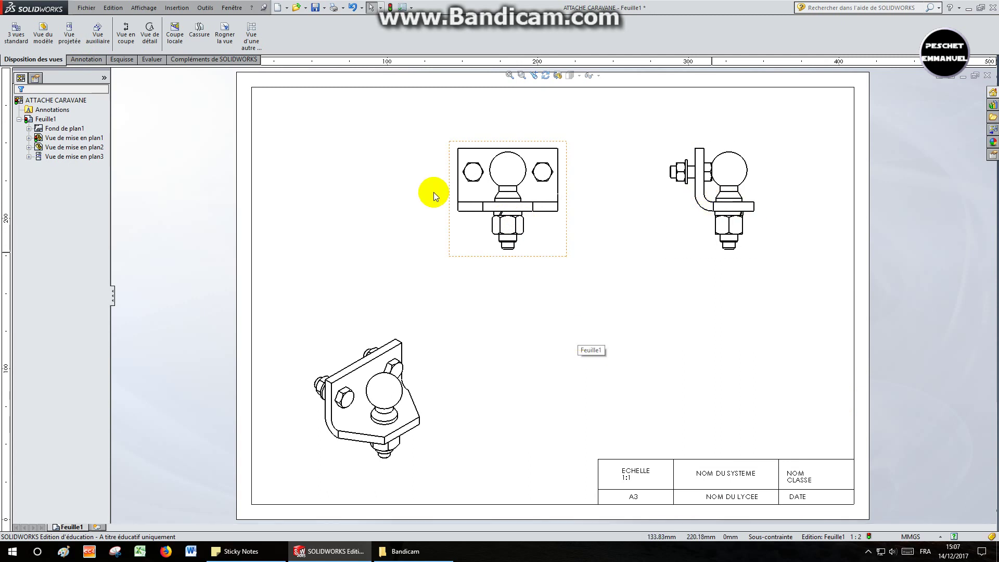
- Check the projection type in the properties of sheet Feuille1
right_click(619, 310)
mouse_move(633, 307)
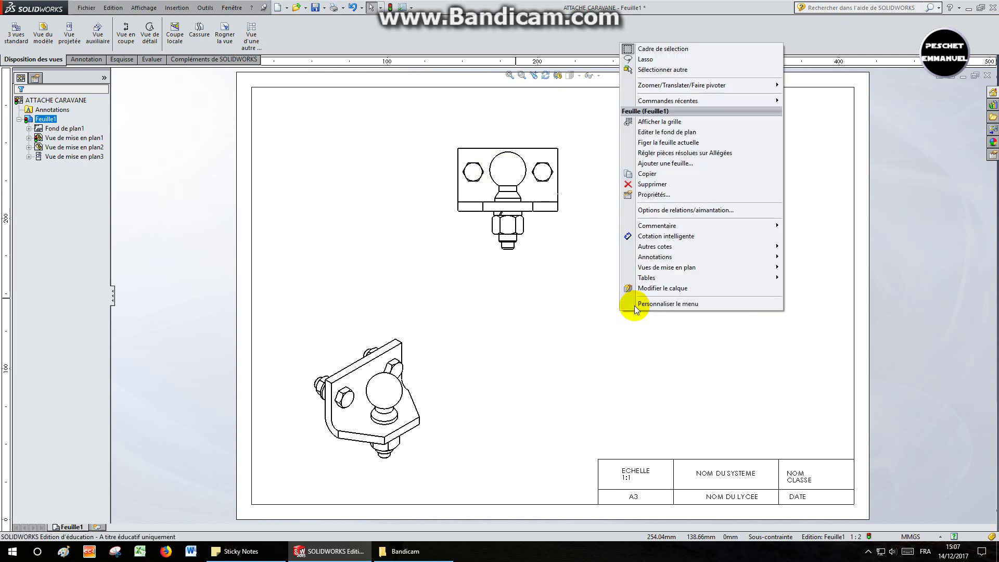
click(577, 328)
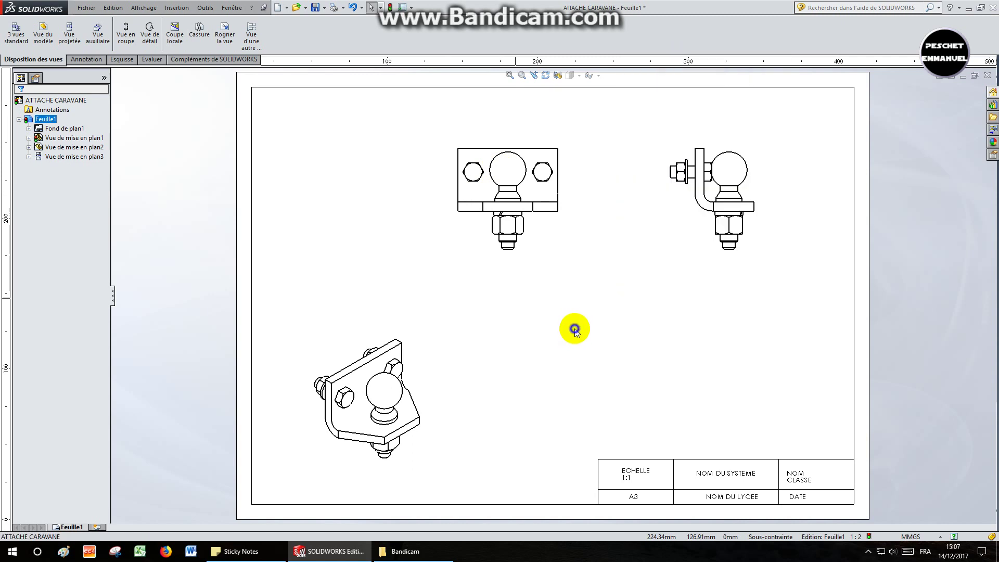
right_click(575, 328)
mouse_move(648, 320)
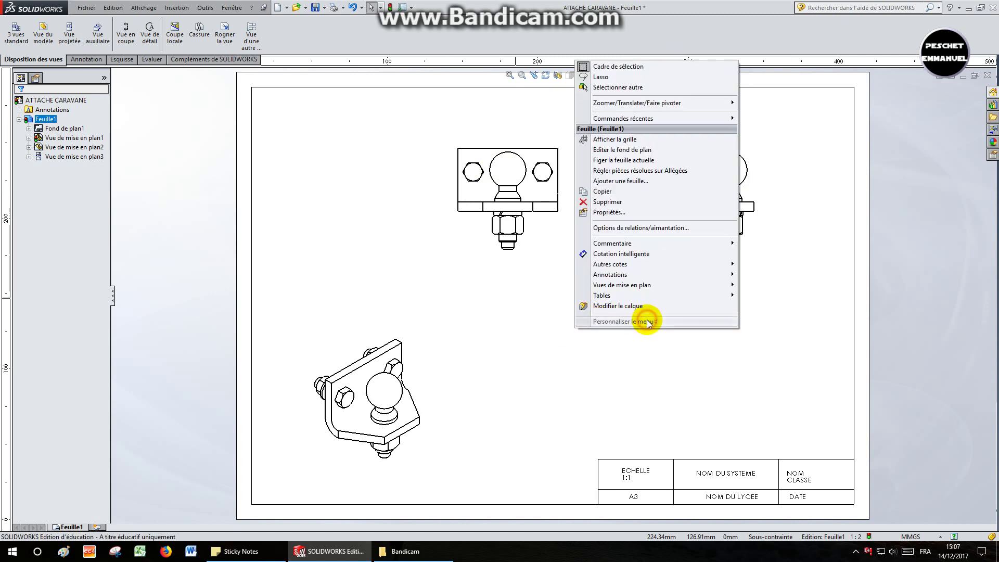
click(605, 213)
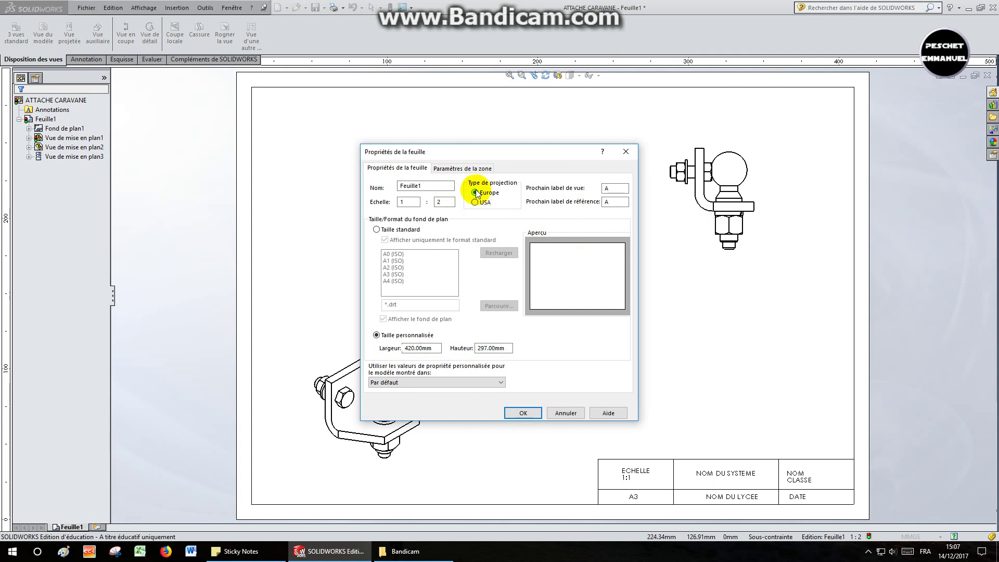
click(524, 413)
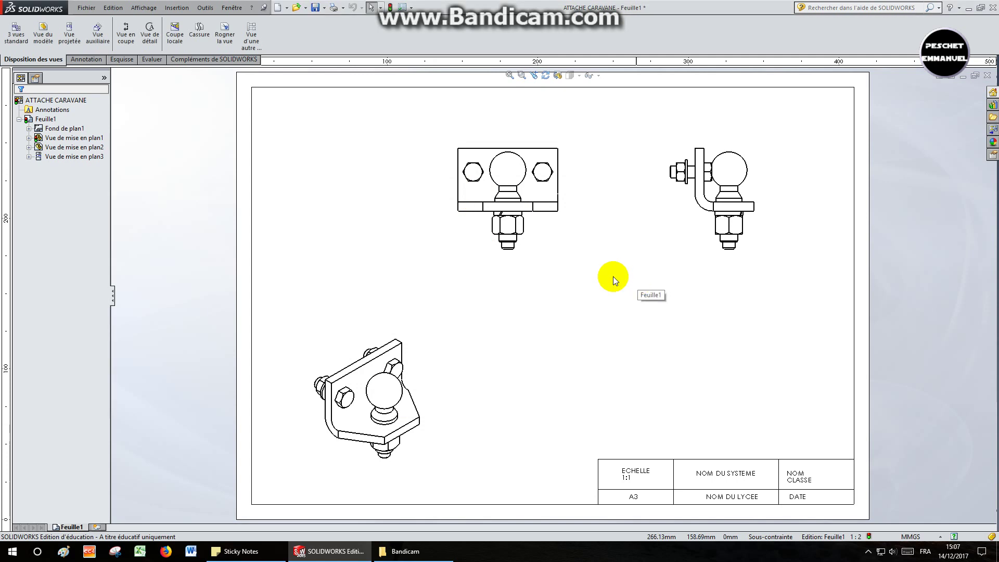
- Create a projected view from the upper-middle view and place it directly below it on the sheet
click(69, 32)
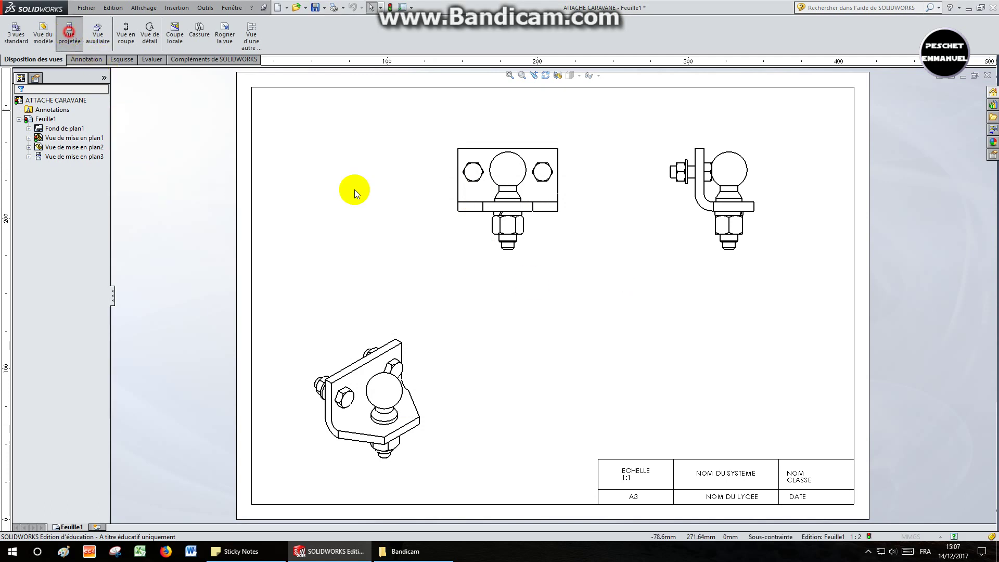
click(542, 224)
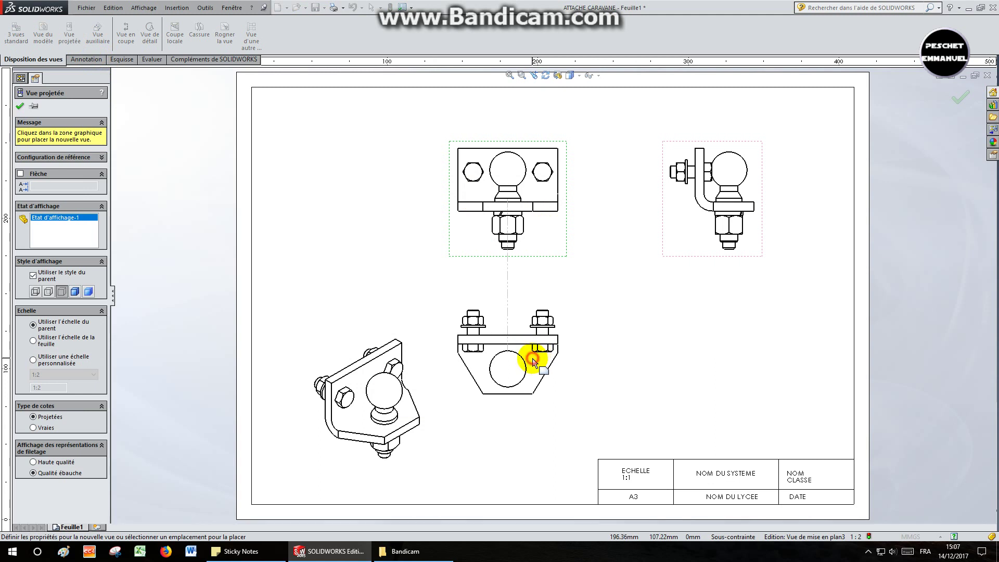
click(536, 358)
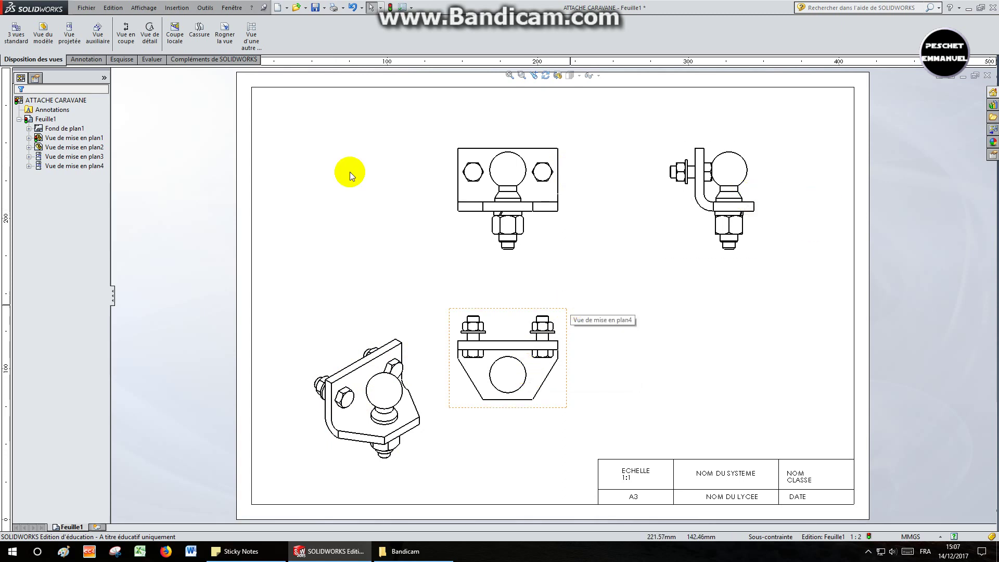
- Add balloons to the EQUERRE bracket, the BOULE D'ATTACHE ball and the right-hand hex bolt in the upper-middle view
click(85, 59)
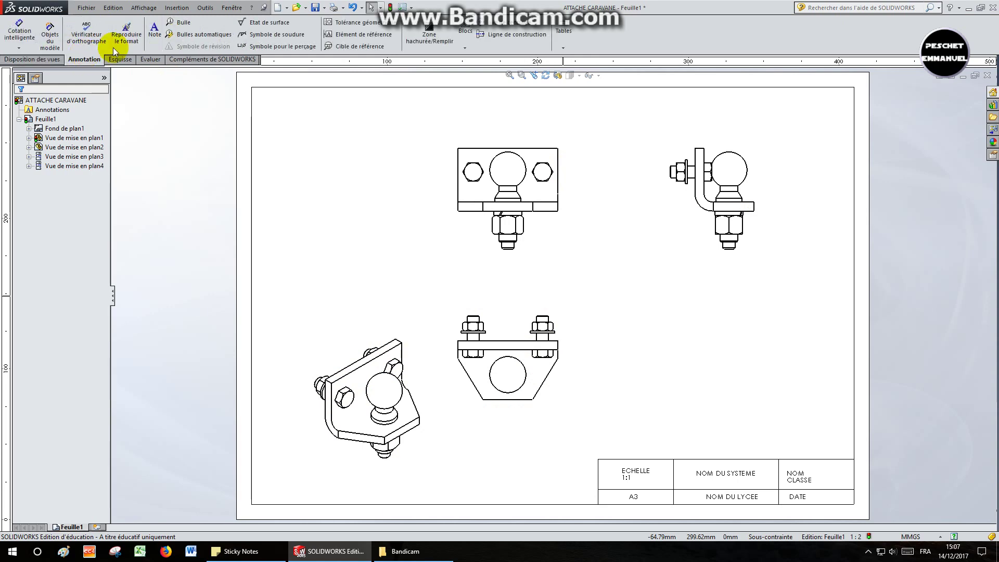
click(180, 26)
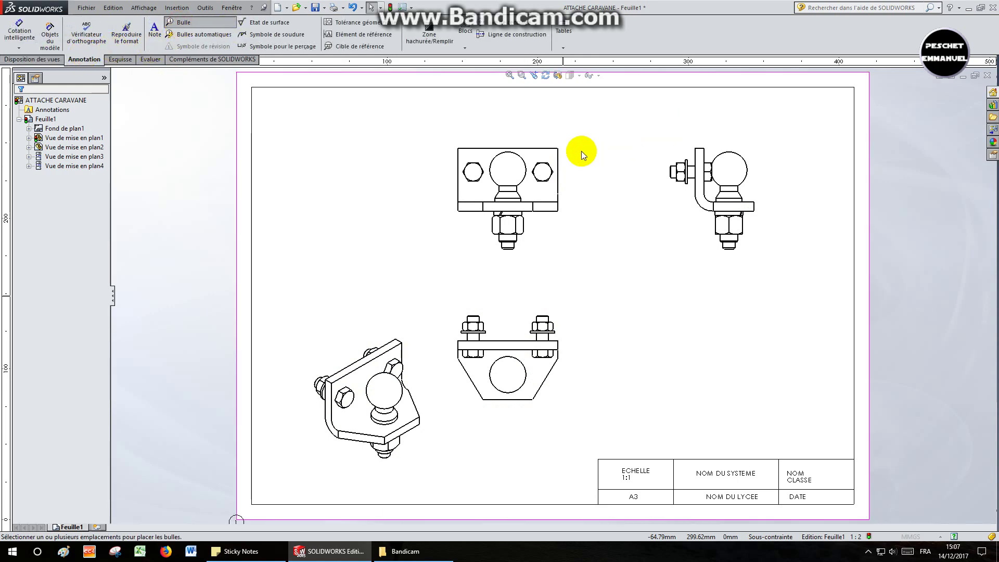
scroll(562, 159, down, 5)
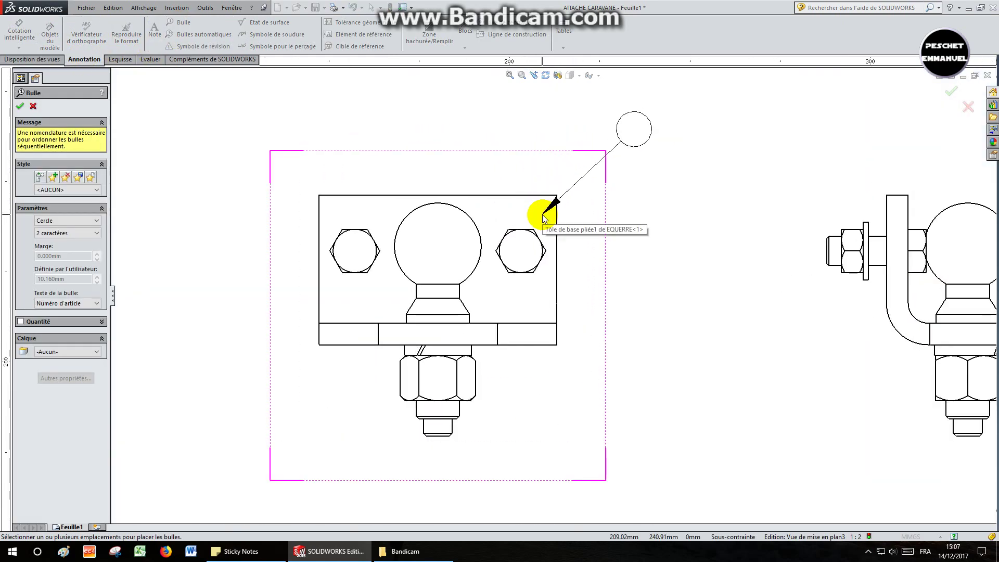
click(545, 110)
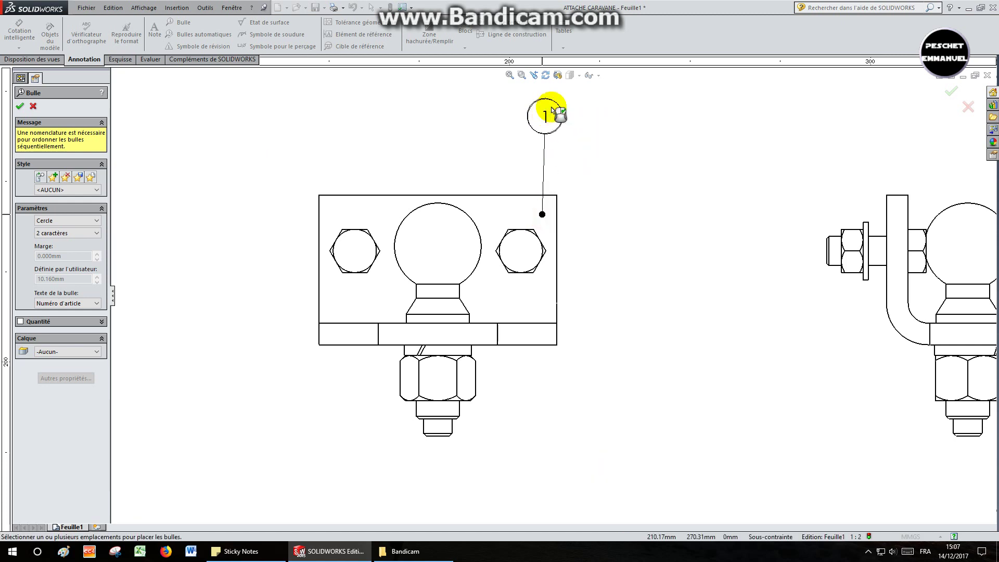
click(443, 227)
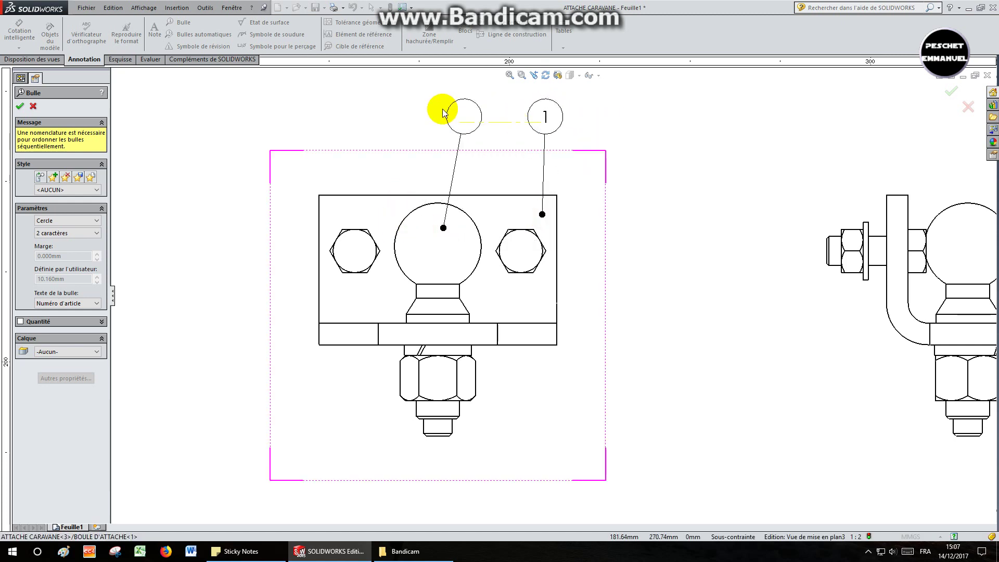
click(443, 113)
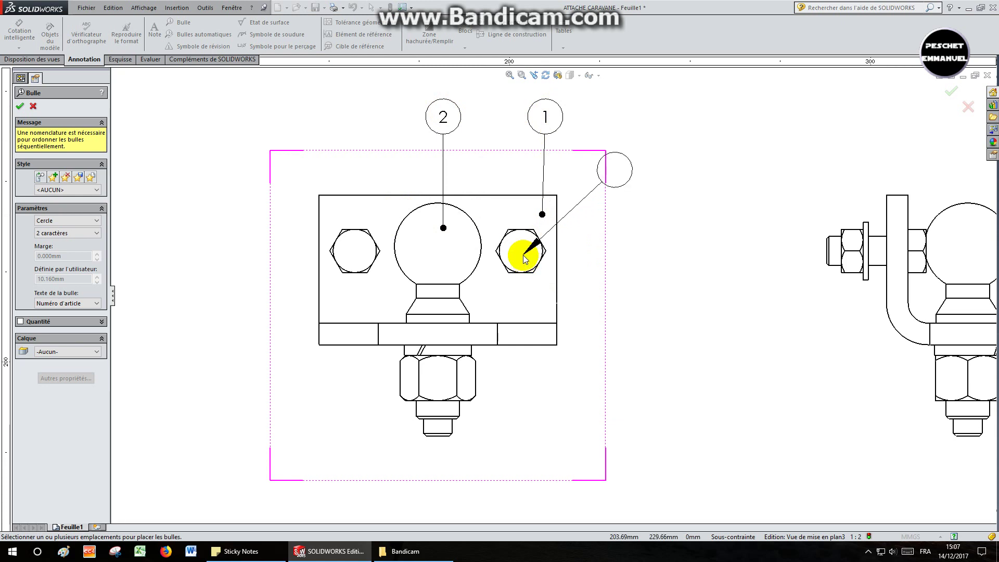
click(523, 255)
click(627, 220)
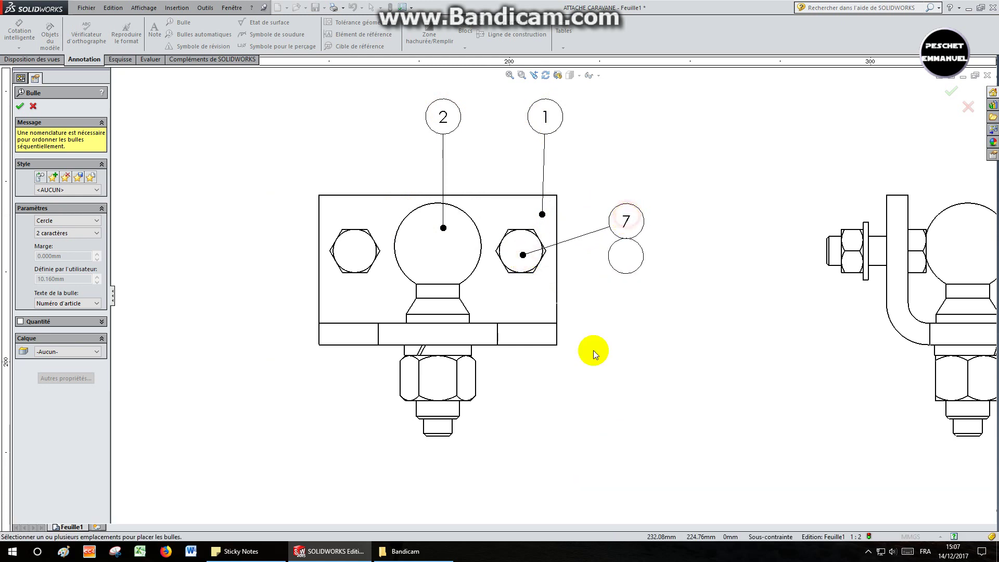
- Add balloons to the large nut and the RONDELLE GROWER WZ 24 washer, and move the nut's balloon below the washer's
click(465, 384)
click(626, 373)
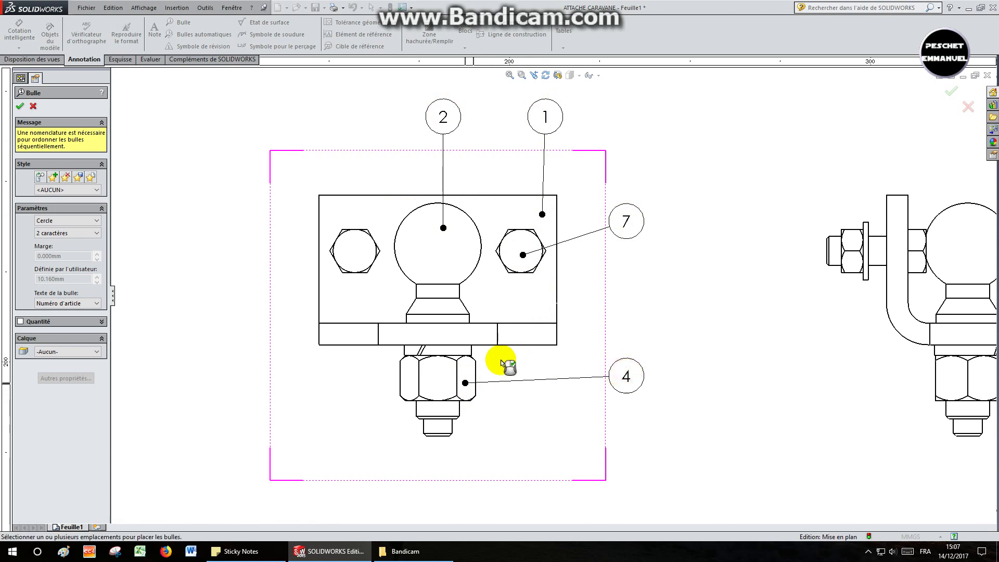
click(467, 350)
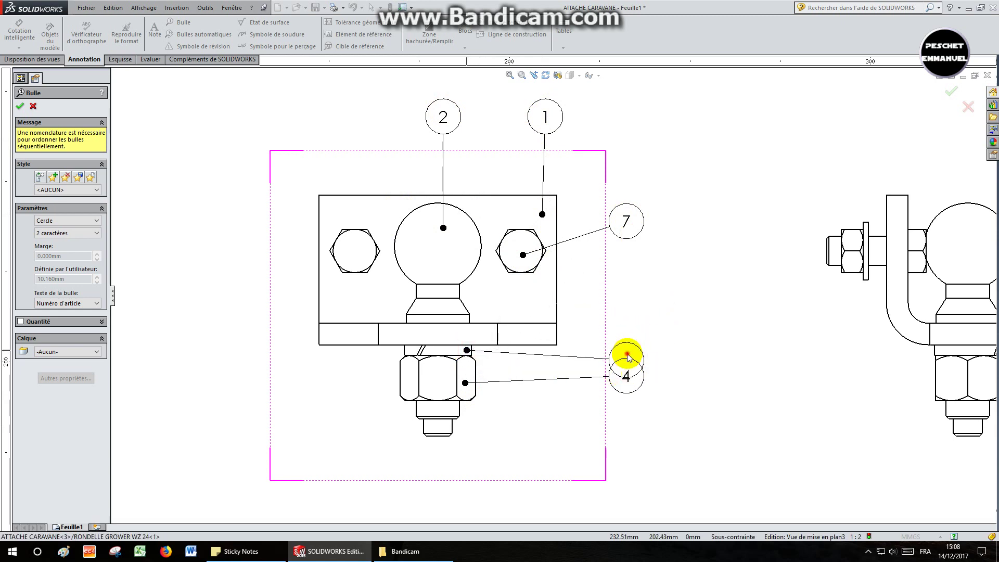
click(627, 358)
key(Escape)
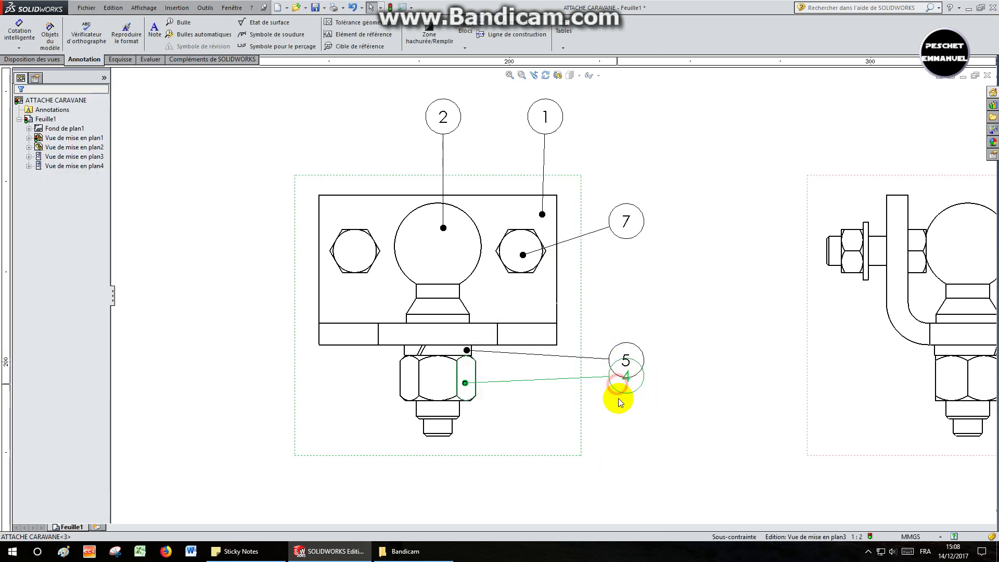
drag(619, 401, 618, 418)
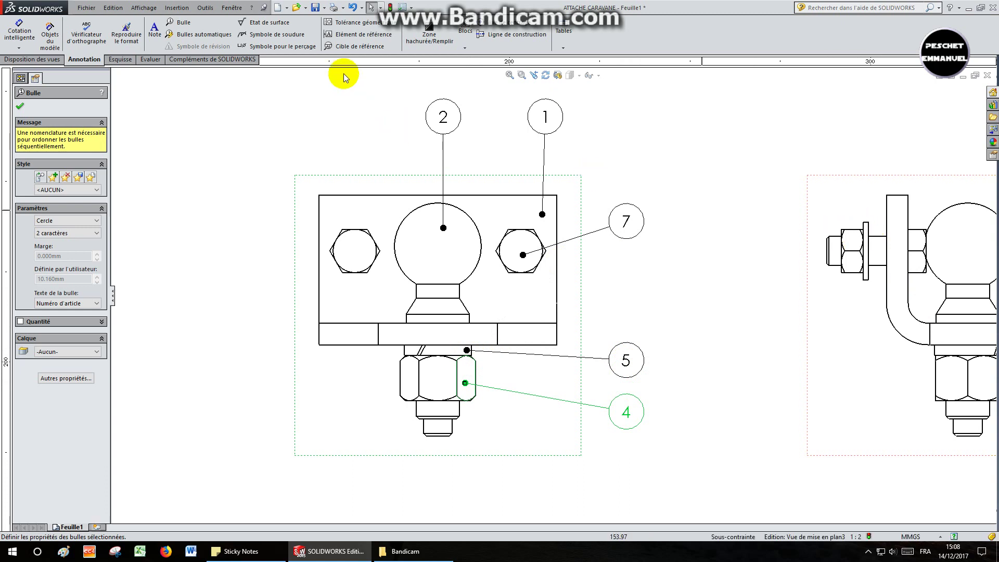
- Add balloons to the ECROU H M16 nut and the RONDELLE M16 washer above the upper-right view
click(182, 23)
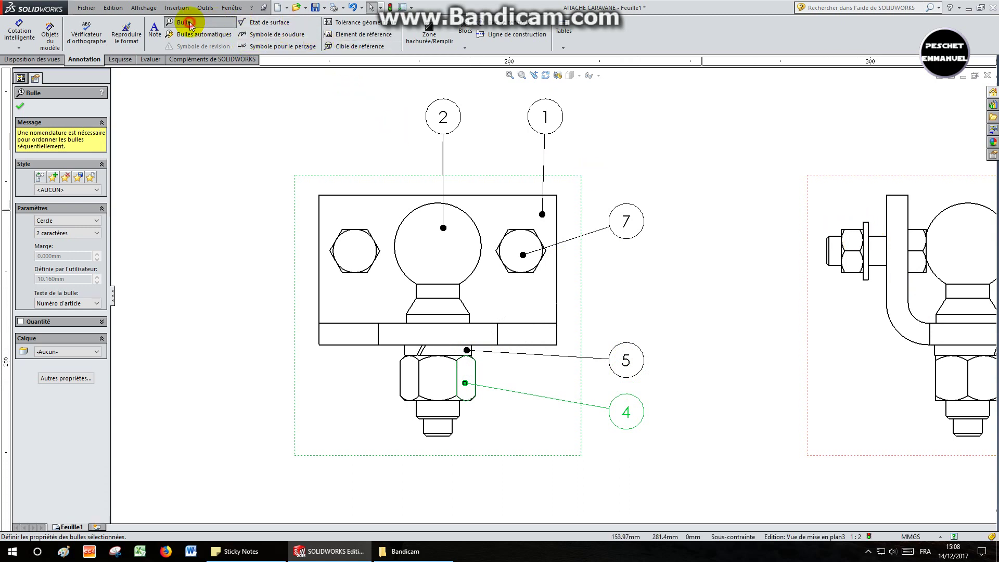
click(853, 244)
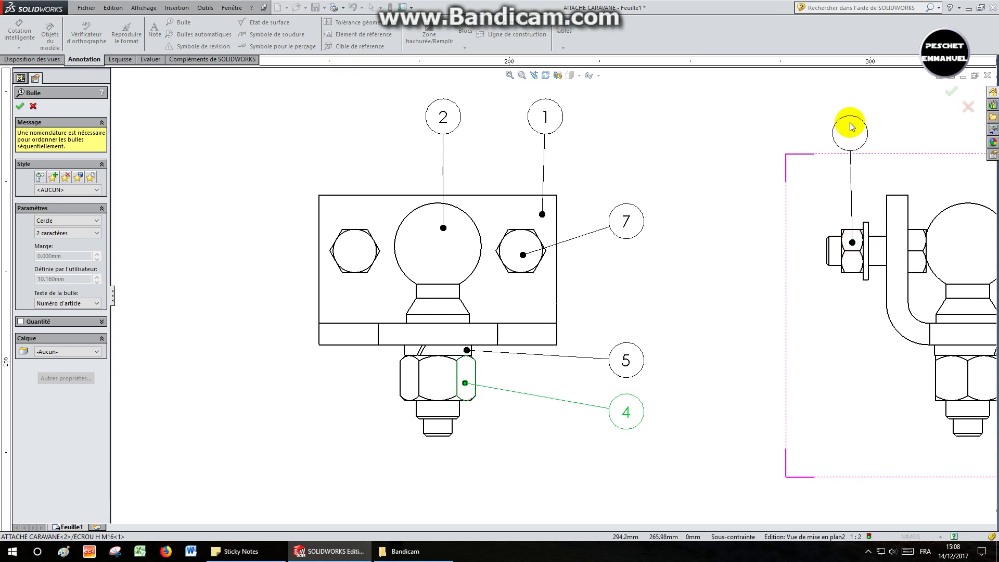
click(847, 121)
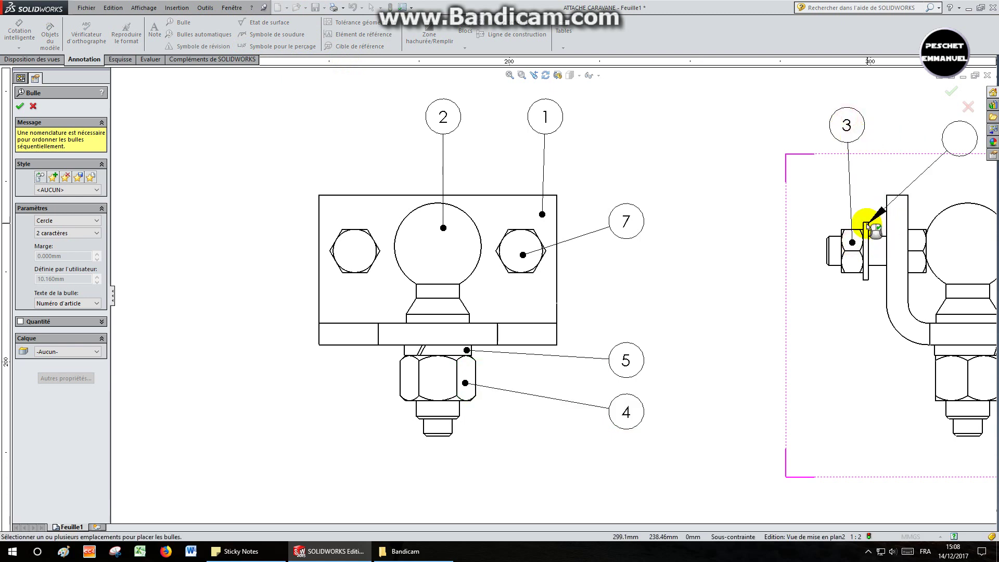
click(865, 223)
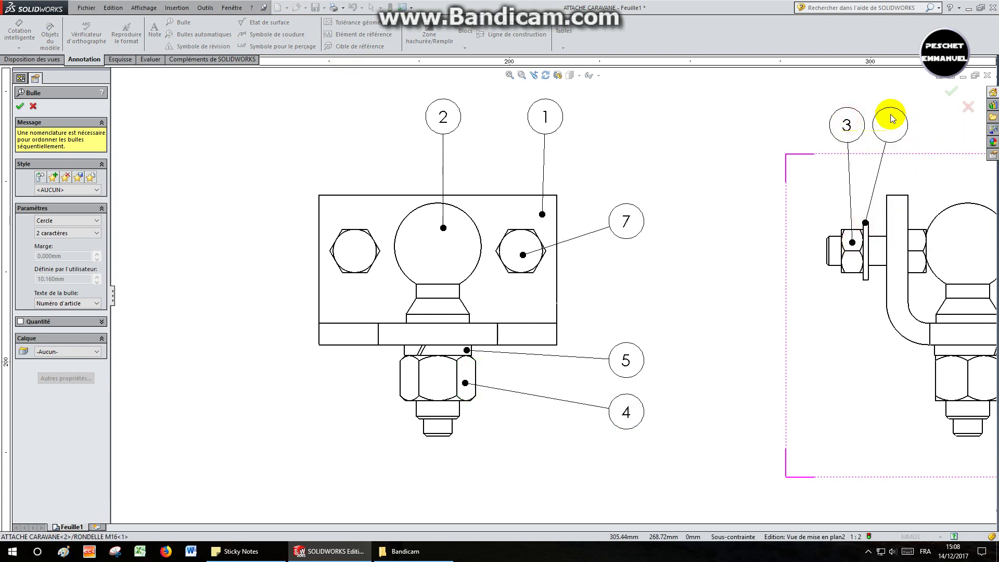
click(890, 125)
key(Escape)
- Reposition the end of the RONDELLE M16 balloon's leader on the washer's upper edge in the upper-right view
scroll(856, 227, down, 8)
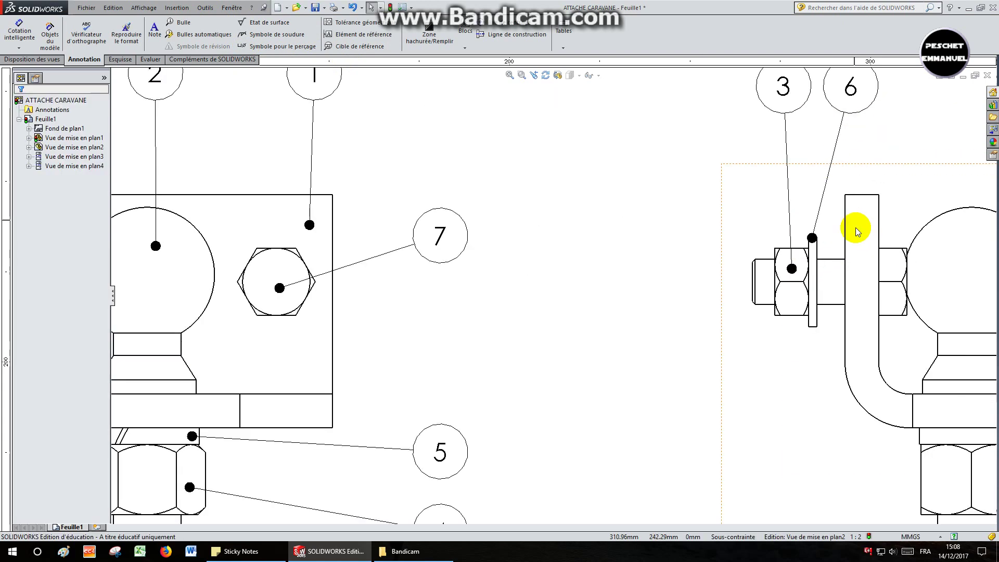
click(626, 279)
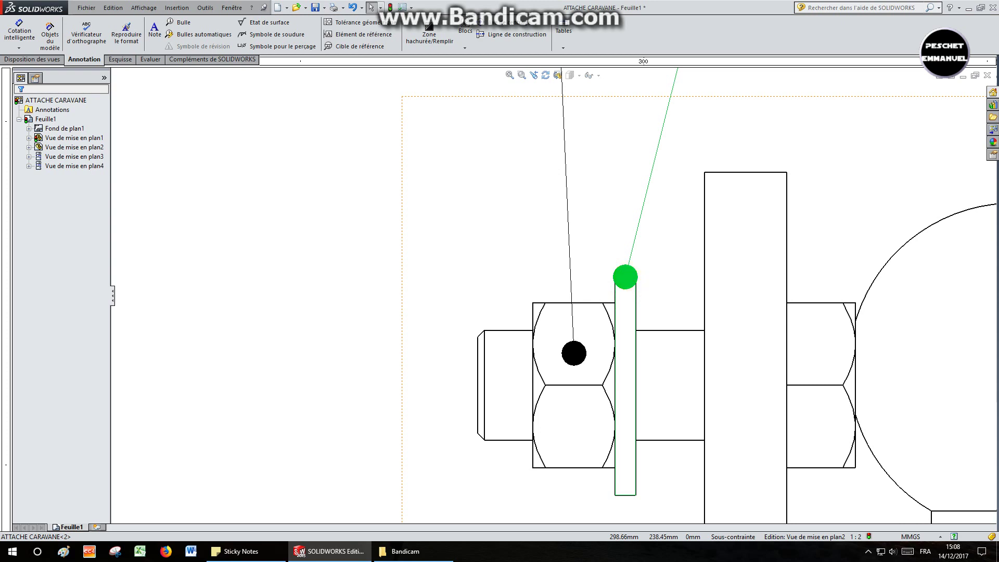
click(625, 281)
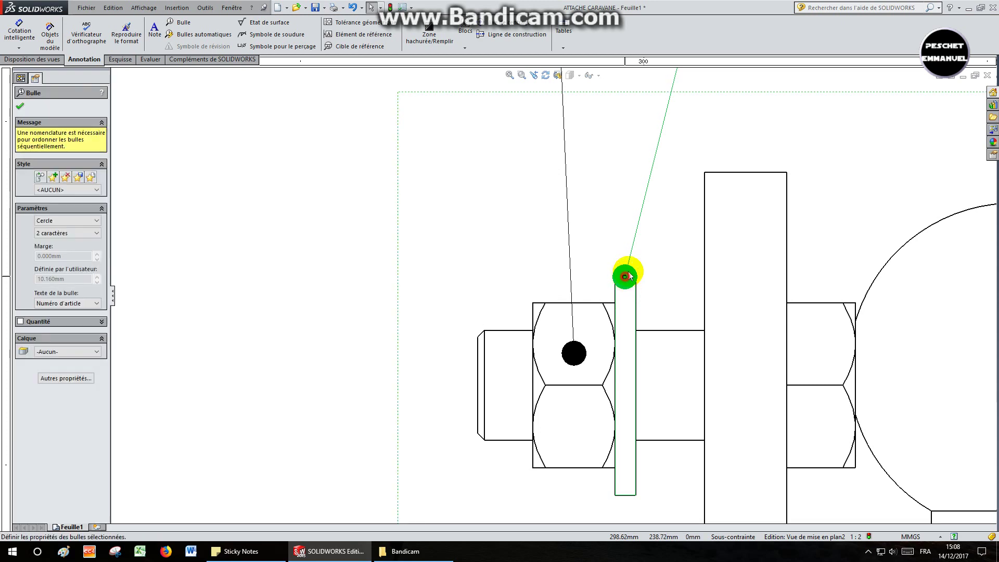
drag(628, 272, 628, 274)
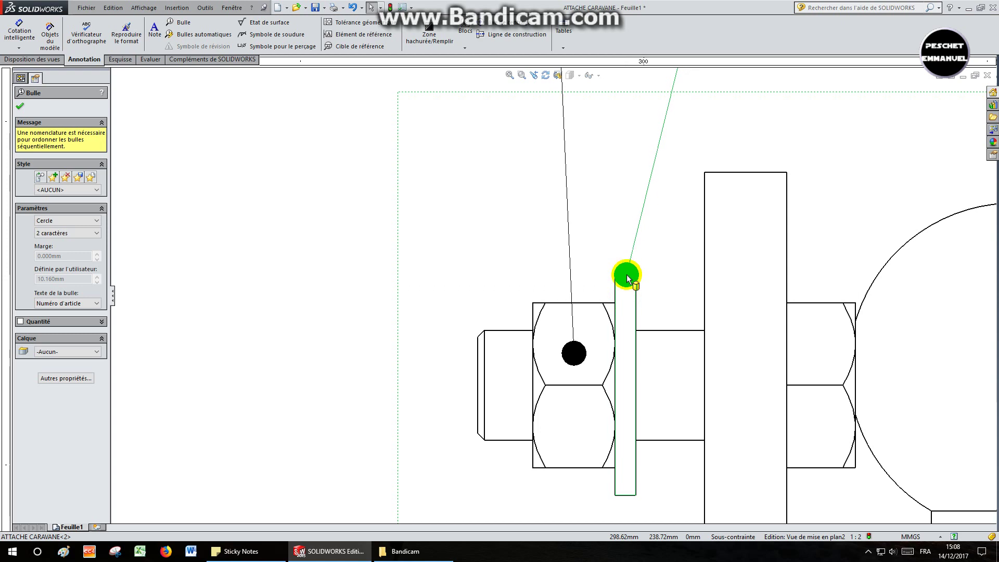
scroll(629, 276, up, 6)
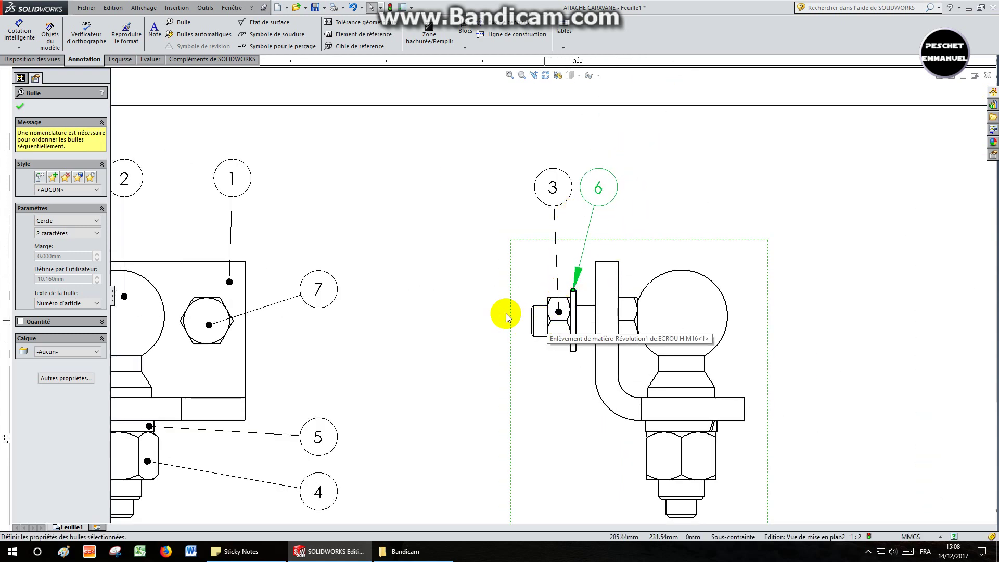
key(f)
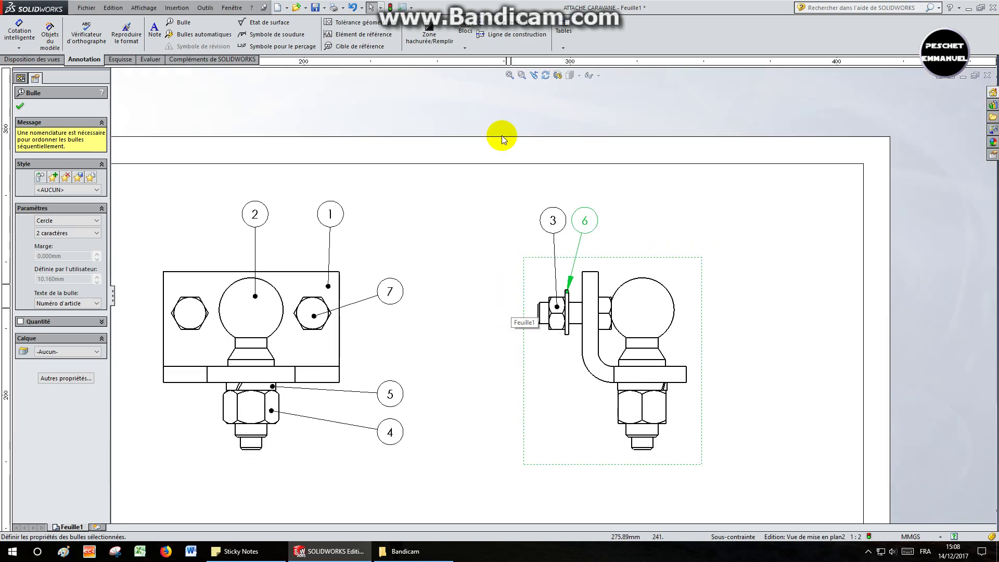
click(511, 74)
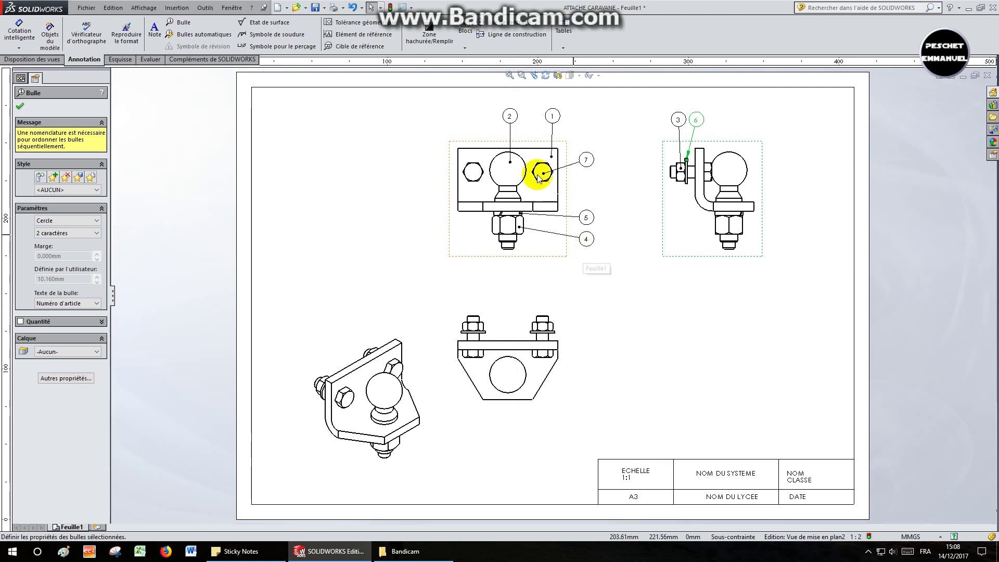
- Add center marks to the ball and both hex bolt heads in the upper-middle view
scroll(502, 185, up, 3)
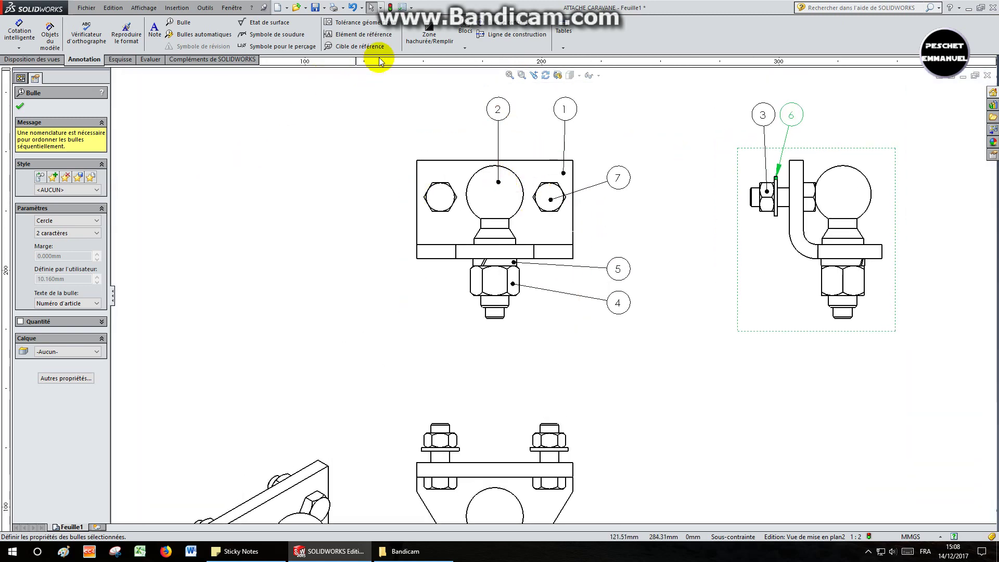
click(507, 26)
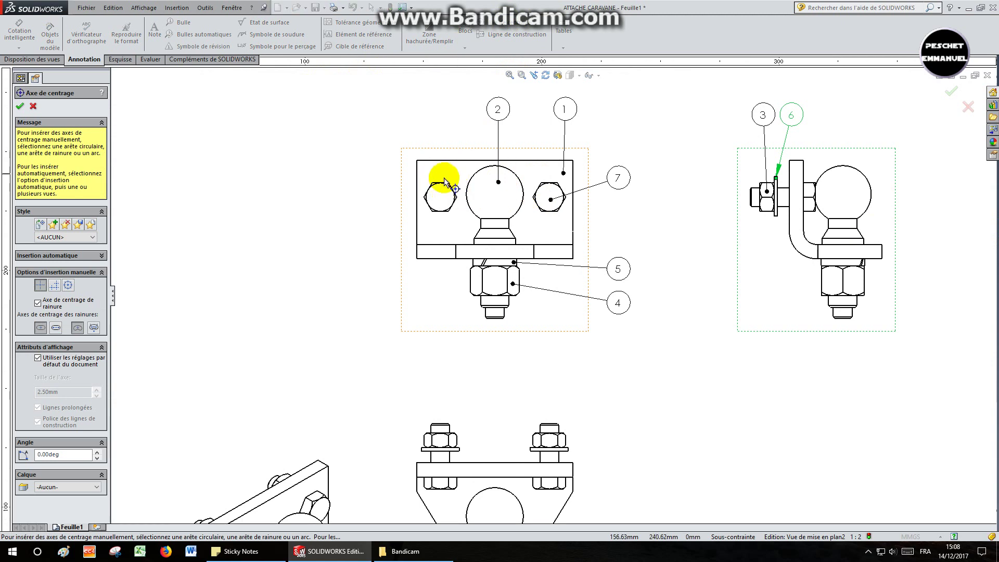
scroll(441, 176, up, 2)
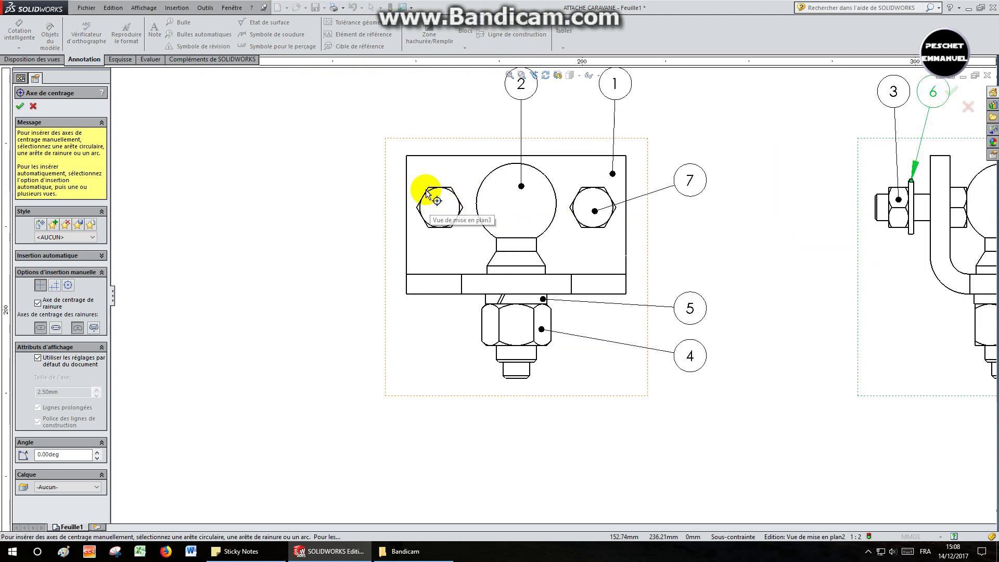
click(426, 191)
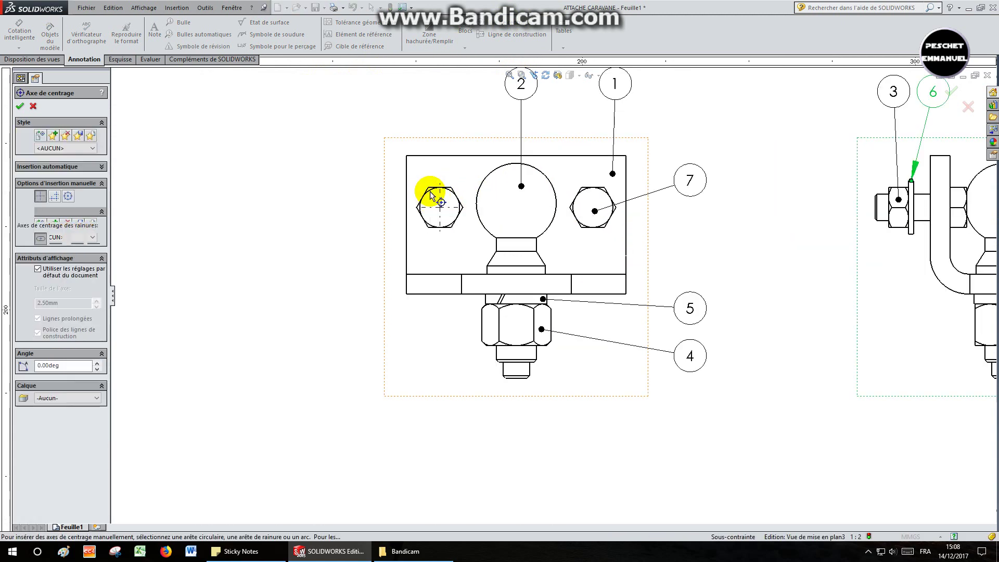
click(498, 172)
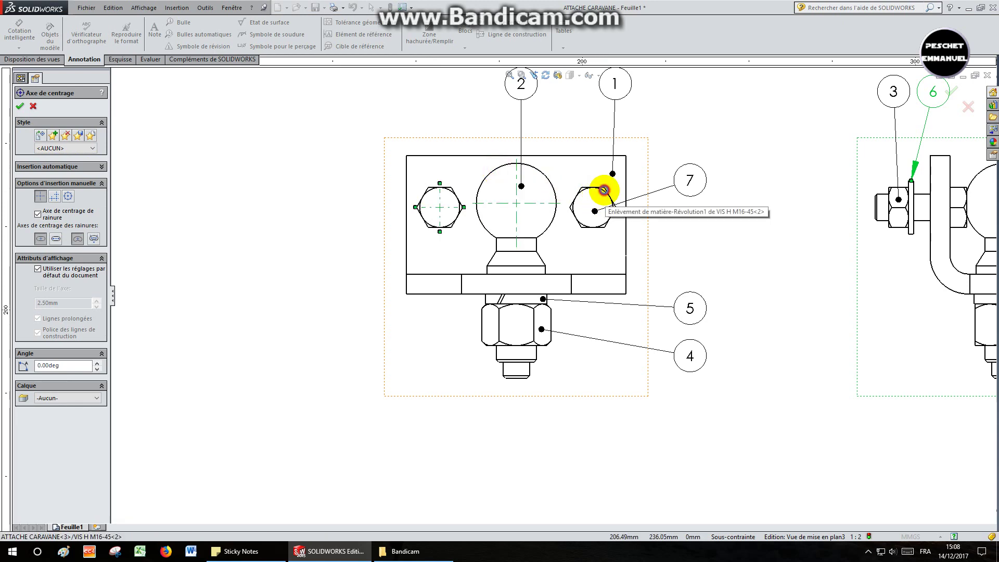
click(603, 191)
- Add center marks to the ball in the upper-right view and to the ball circle in the lower projected view
scroll(832, 245, up, 2)
scroll(728, 227, down, 1)
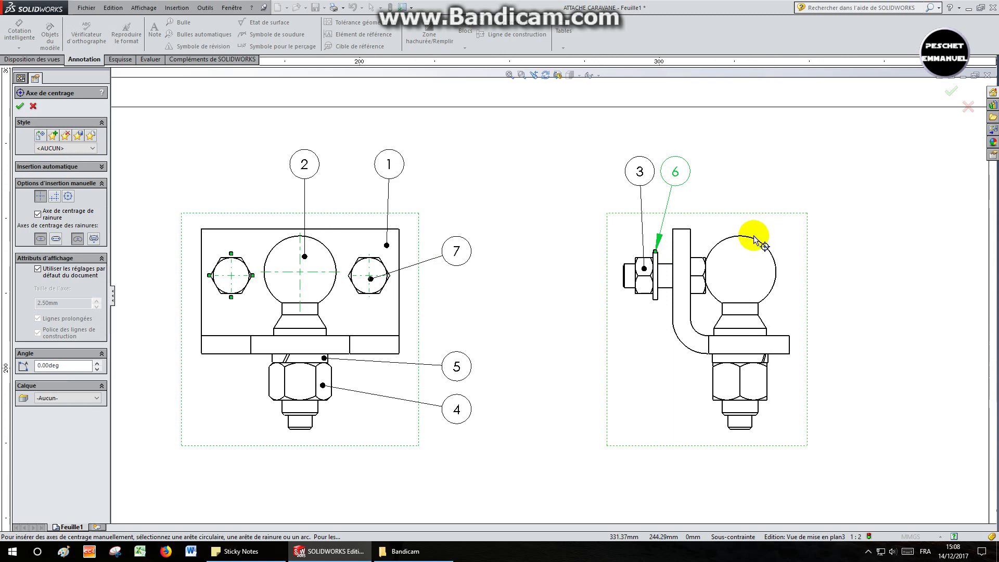
click(751, 237)
scroll(457, 401, up, 3)
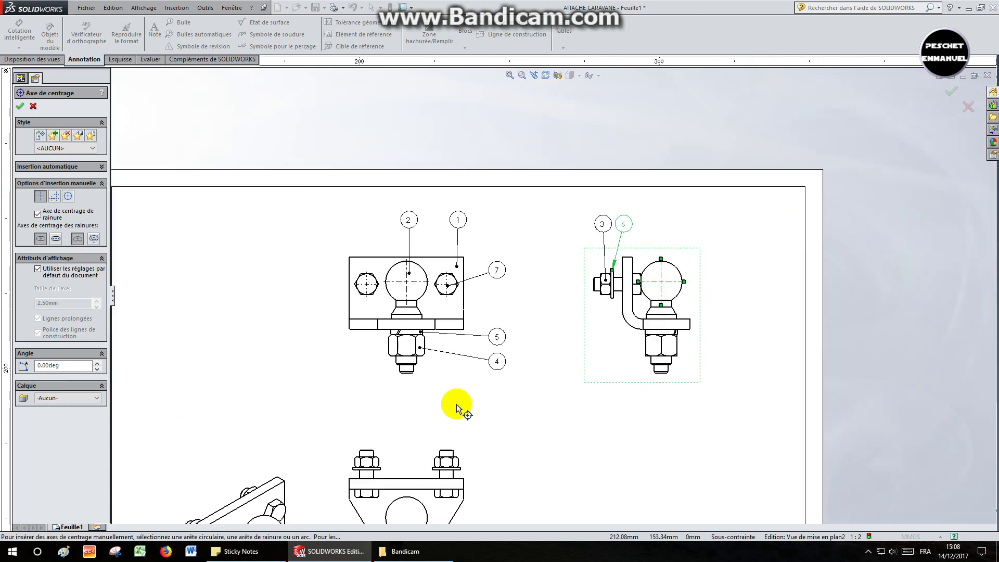
scroll(459, 501, down, 5)
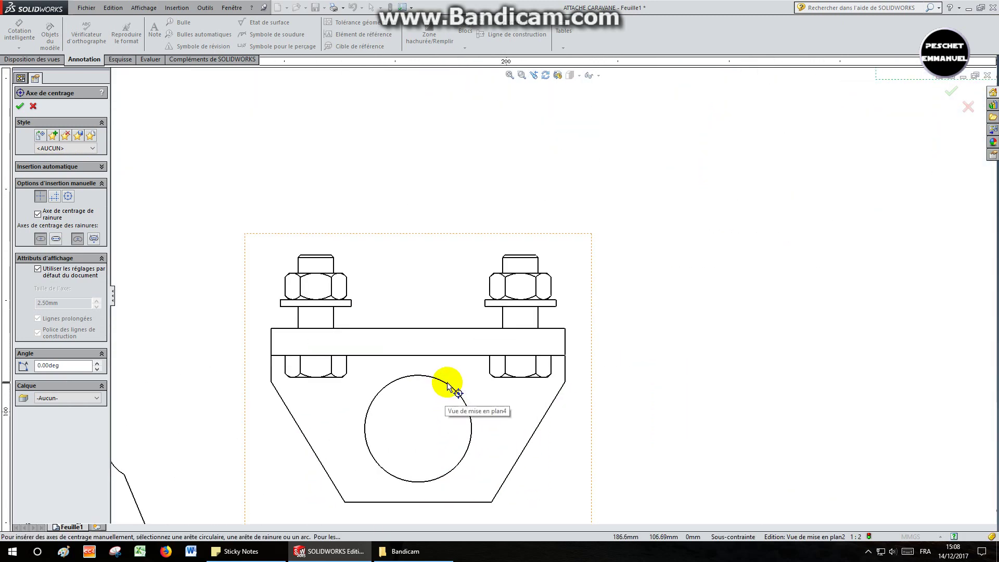
click(446, 384)
scroll(598, 267, up, 4)
scroll(557, 257, up, 3)
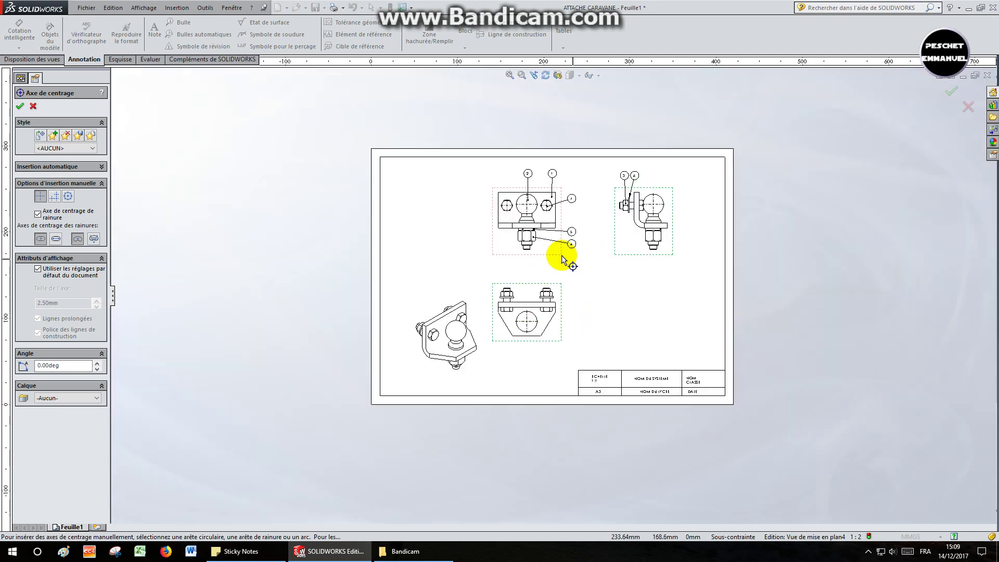
scroll(542, 240, down, 1)
key(Escape)
scroll(541, 239, down, 3)
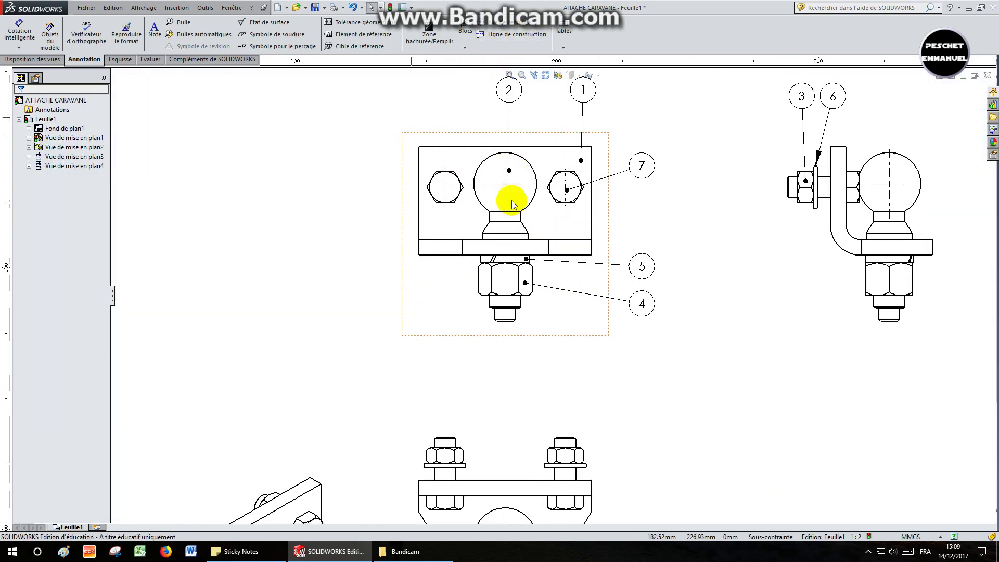
- Extend the ball center marks' vertical lines down past the threaded shank end in the upper-middle and upper-right views
click(504, 218)
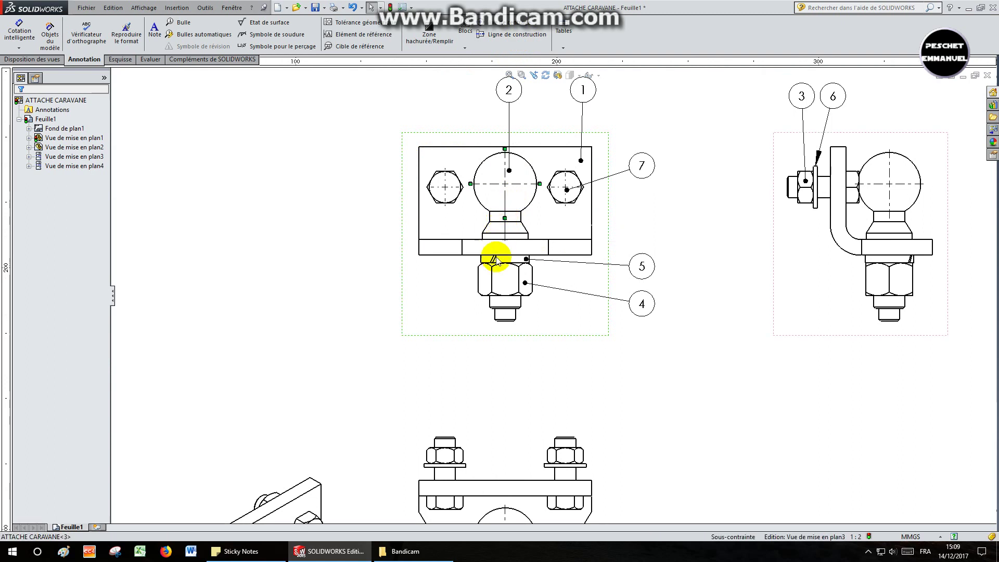
click(505, 329)
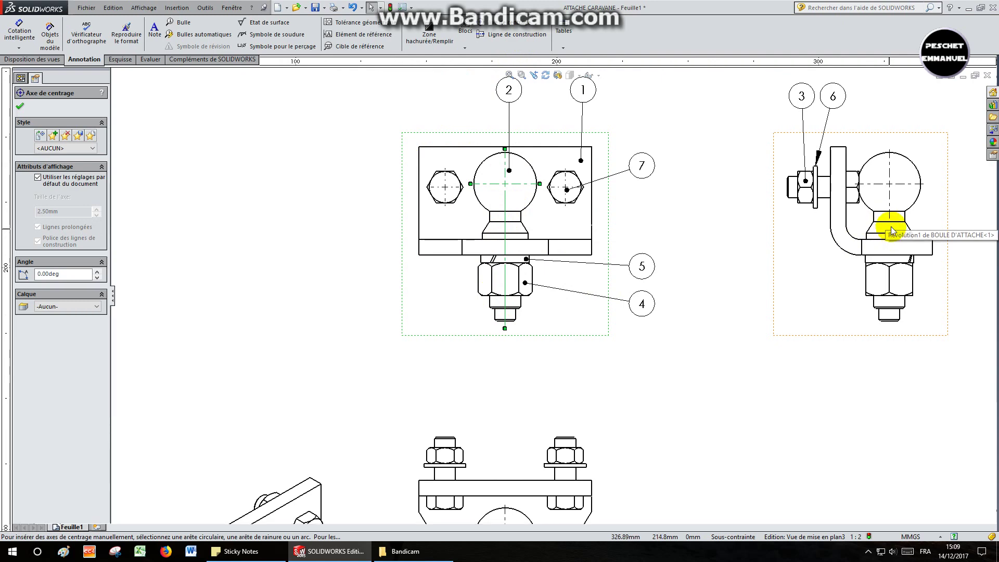
drag(890, 218, 896, 331)
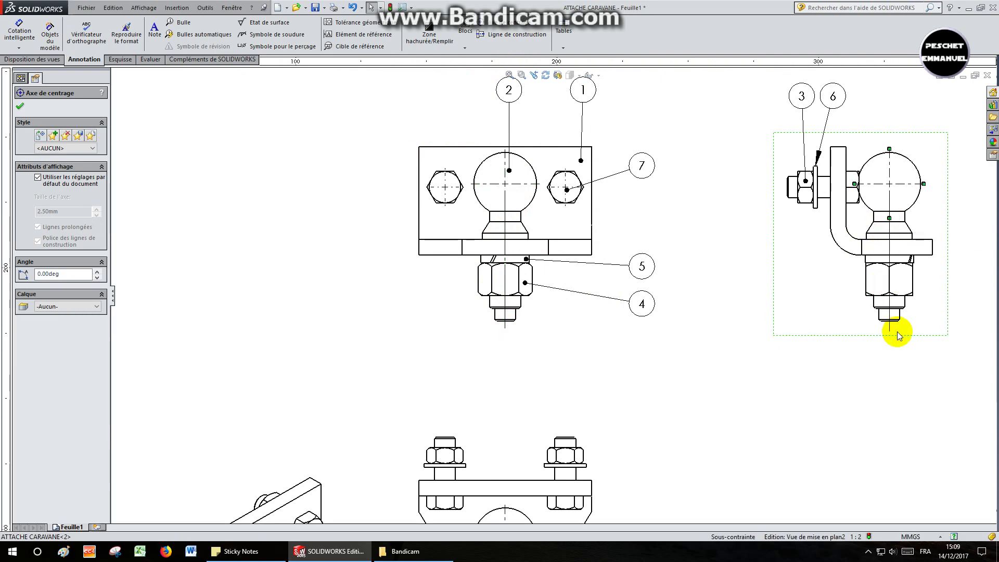
- Add a centerline along the horizontal VIS H M16-45 bolt in the upper-right view
scroll(817, 162, down, 1)
scroll(817, 162, down, 2)
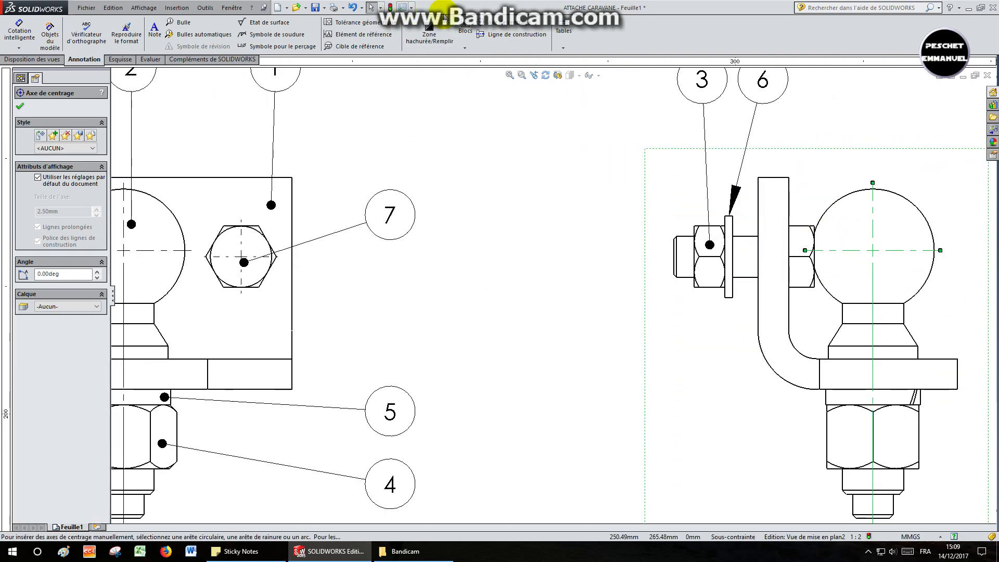
click(513, 36)
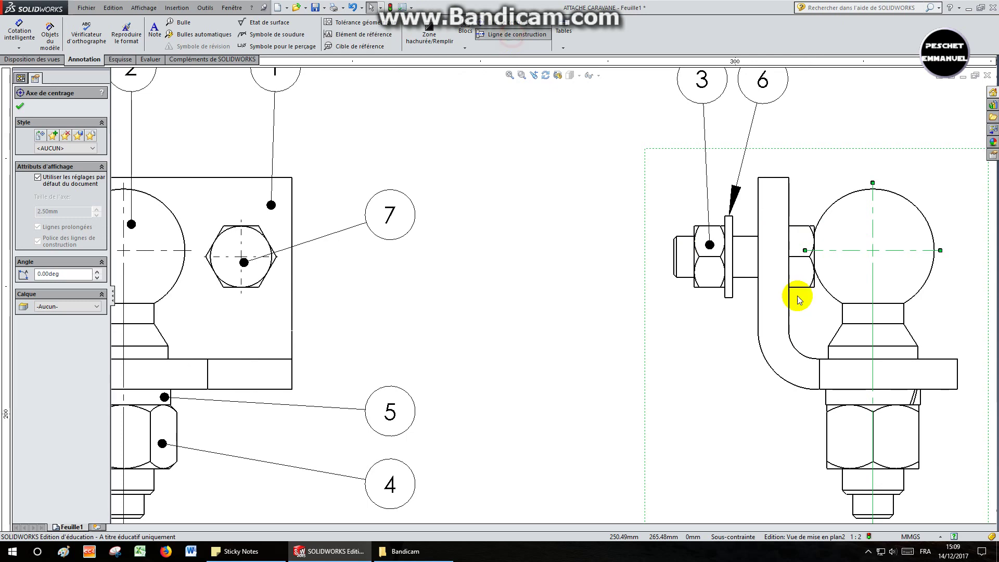
click(744, 260)
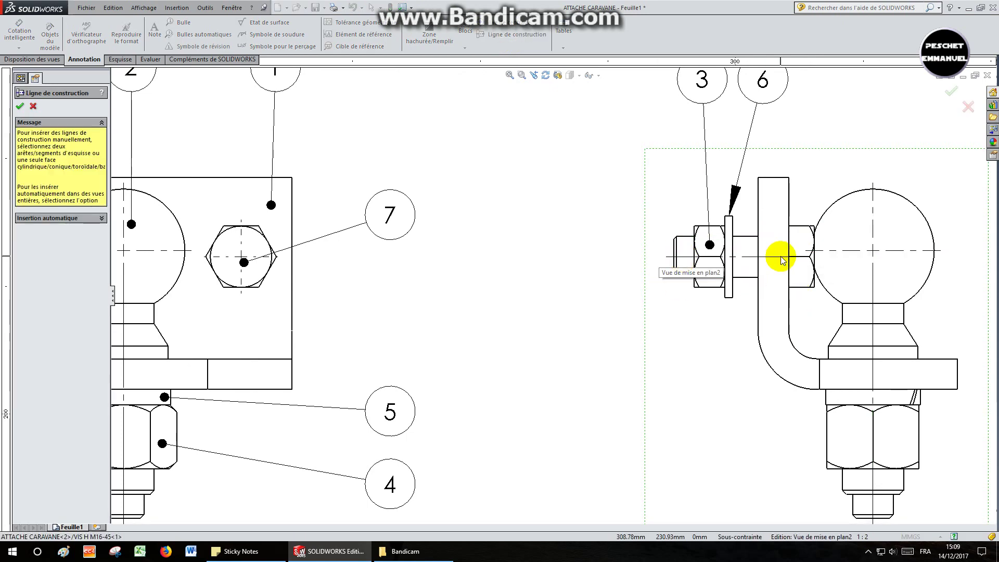
- Add centerlines to both bolts in the lower projected view and extend them past the bolt heads
scroll(364, 417, up, 4)
scroll(414, 456, down, 1)
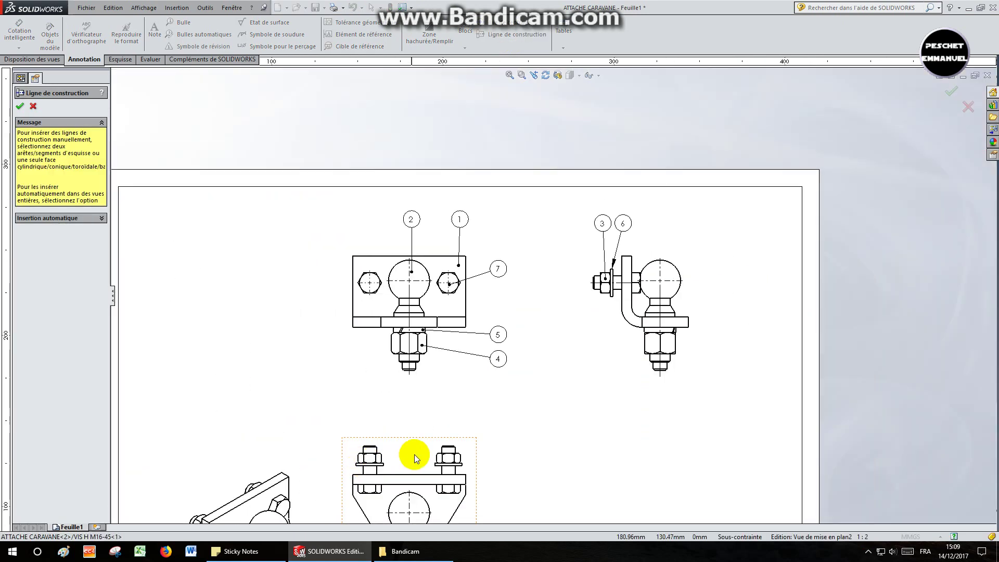
scroll(414, 454, down, 5)
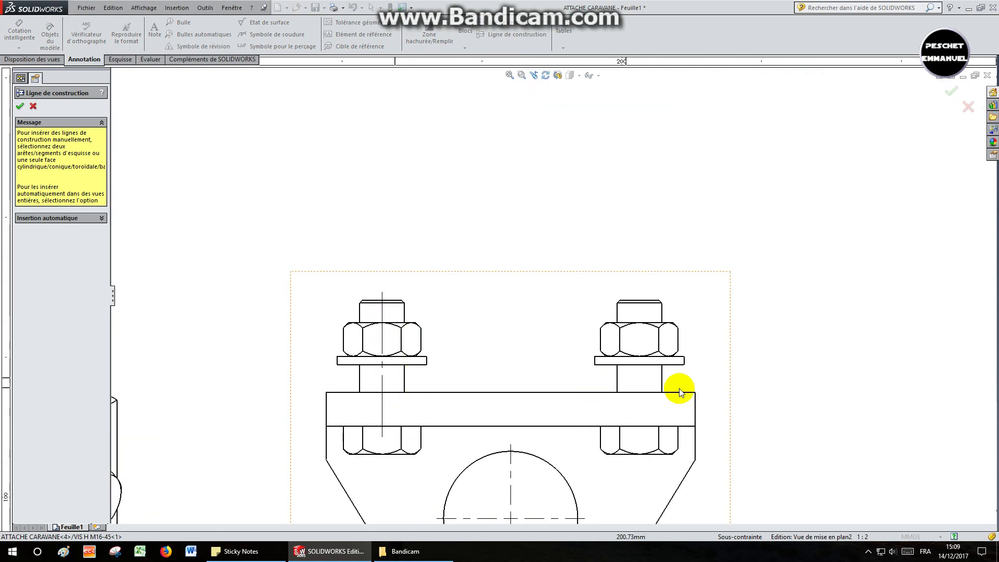
click(382, 438)
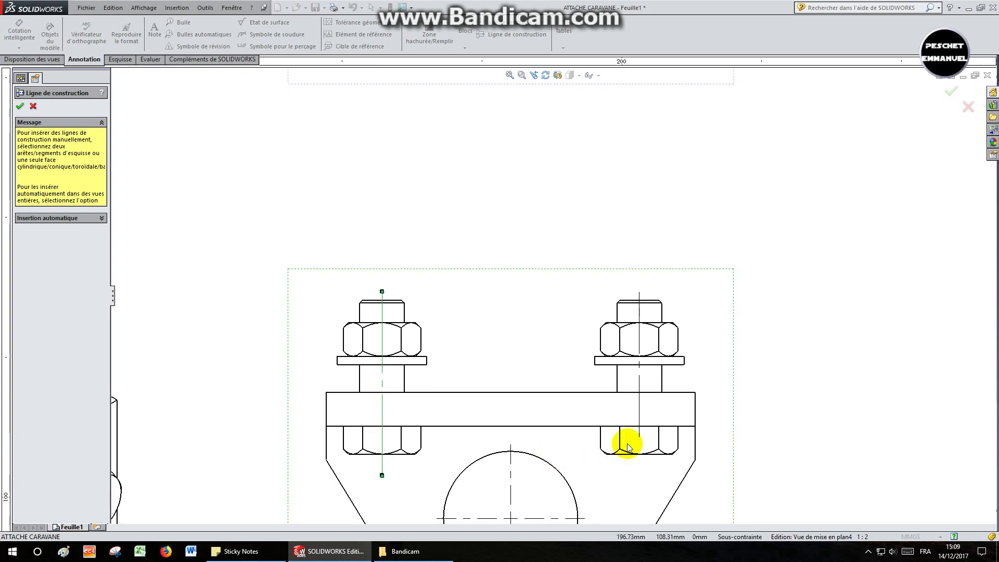
click(640, 435)
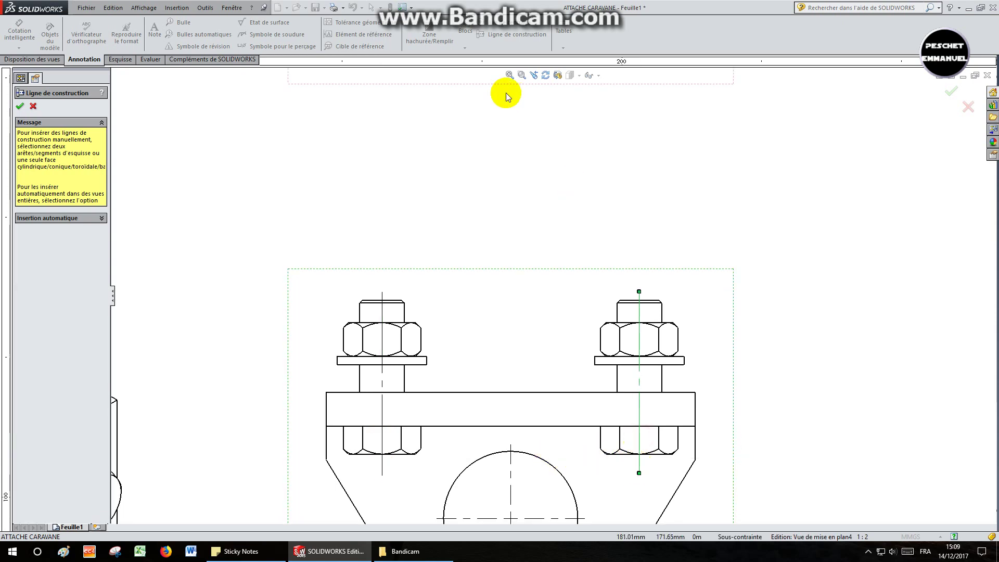
click(509, 75)
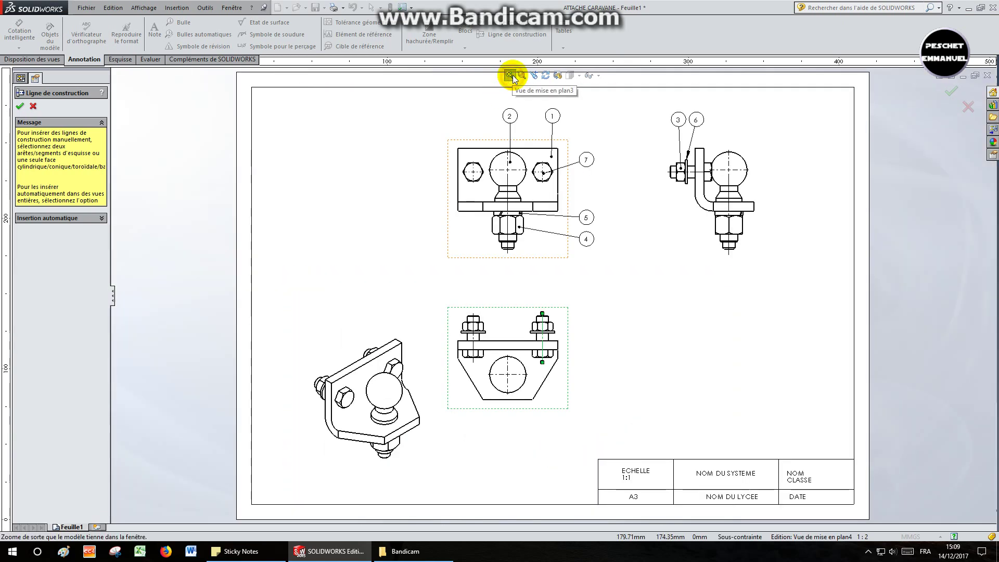
click(20, 107)
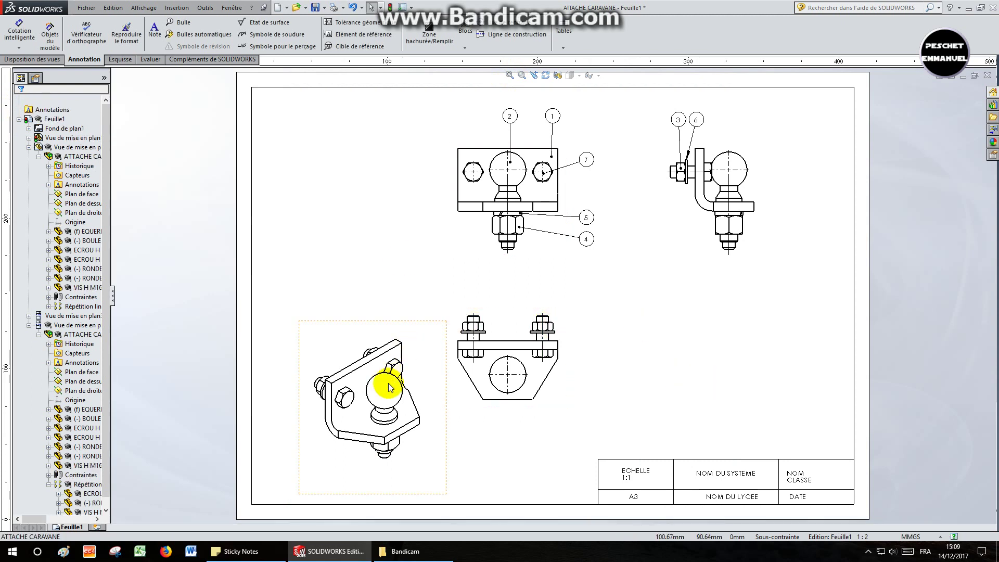
- Move the isometric view slightly up and left on the sheet and check its custom scale
drag(345, 315, 331, 297)
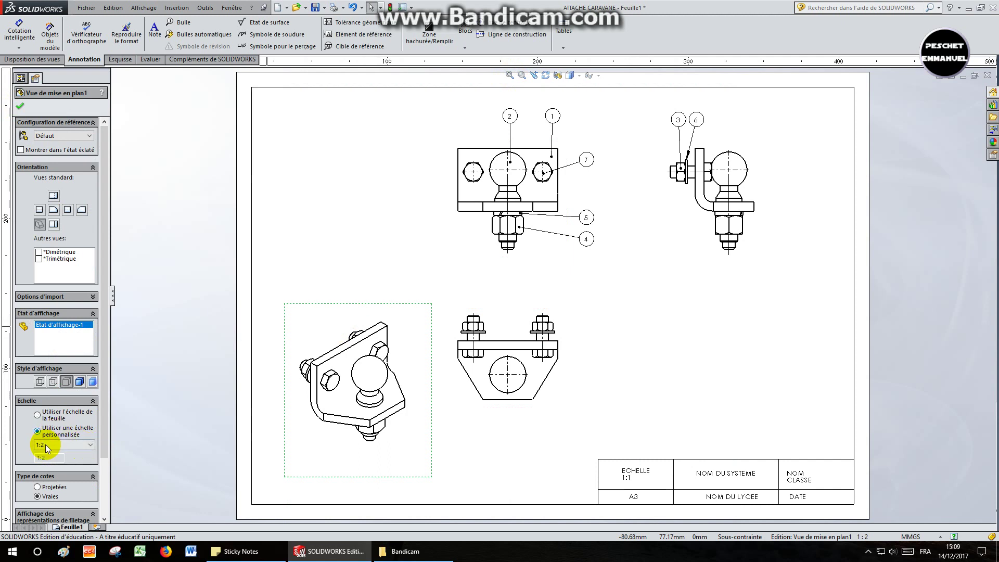
click(57, 444)
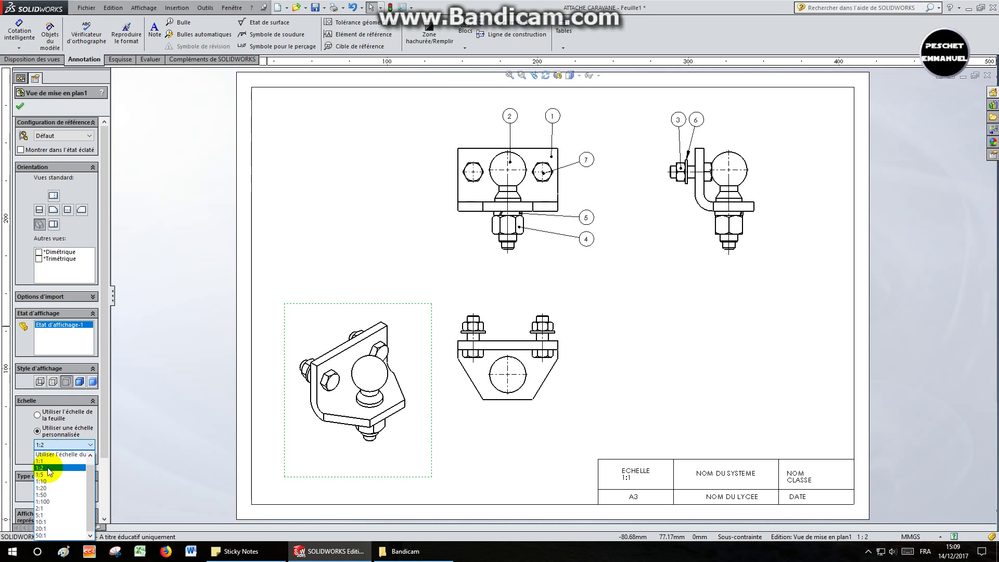
click(46, 463)
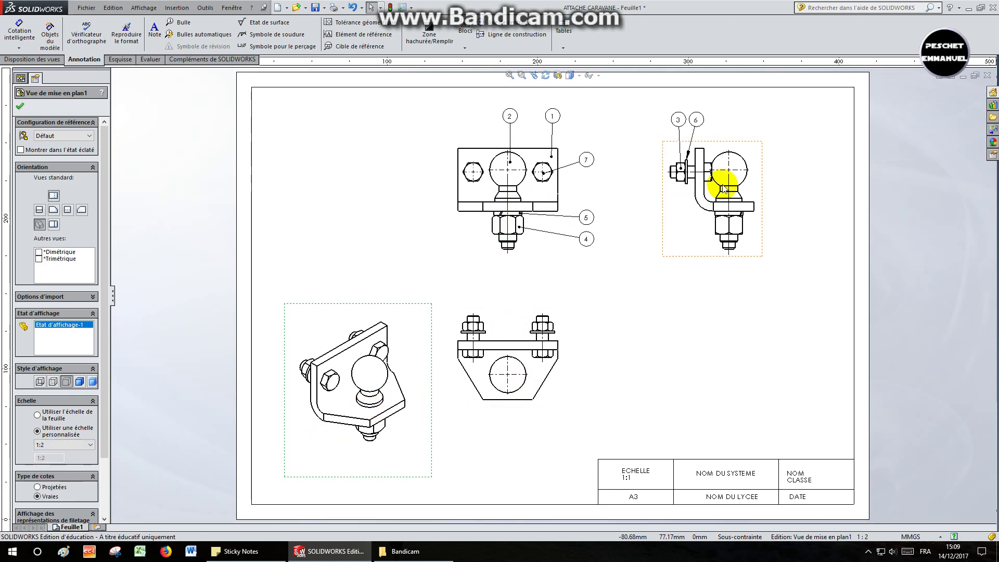
- Open the sheet format for editing and change the title block's ECHELLE value to 1:2
right_click(757, 398)
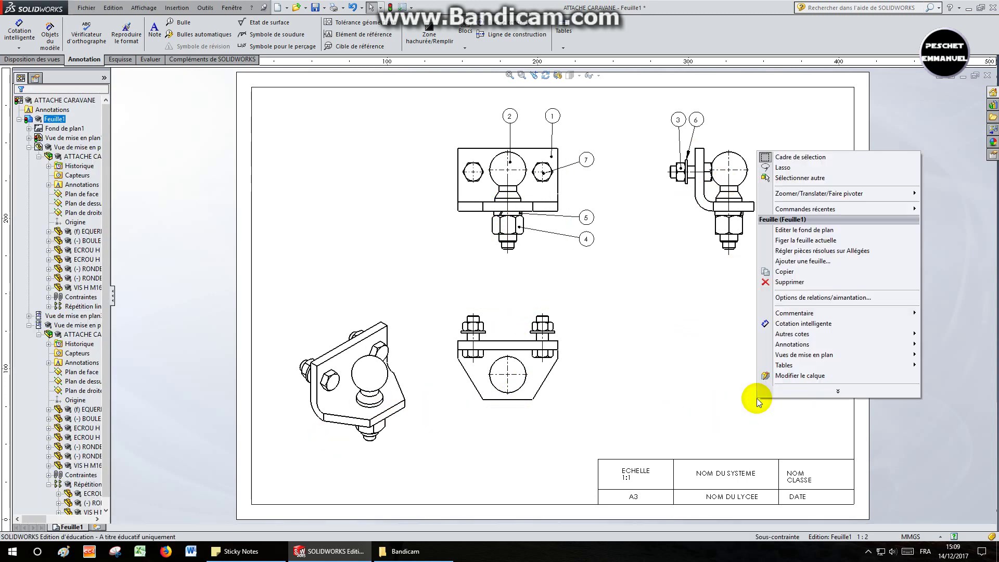
click(810, 230)
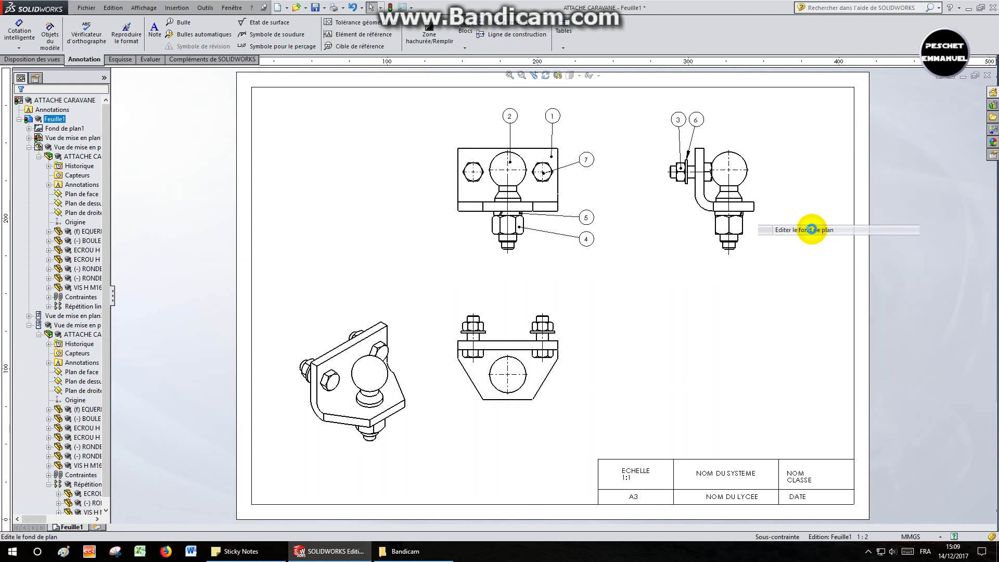
scroll(651, 485, down, 3)
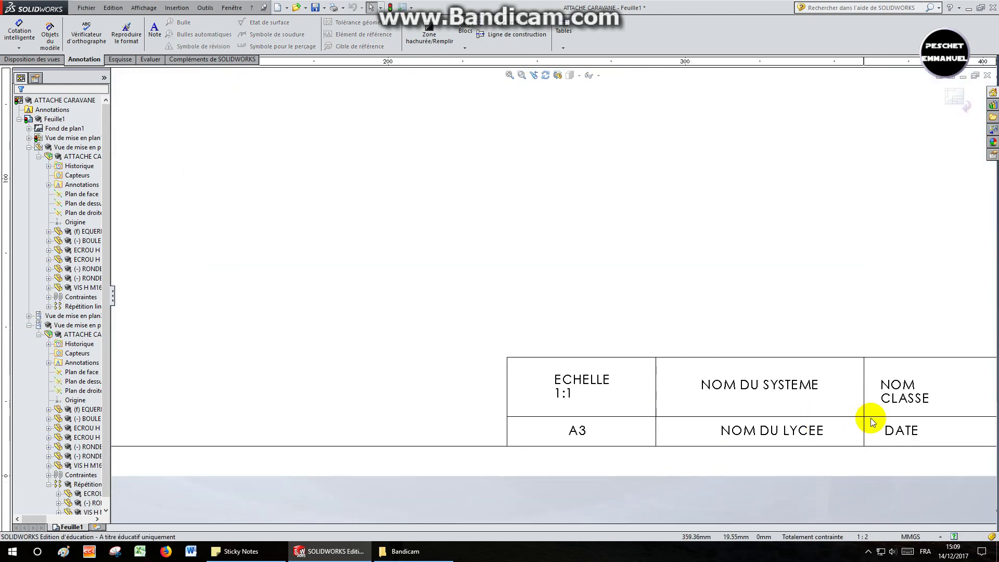
scroll(948, 397, down, 2)
click(420, 389)
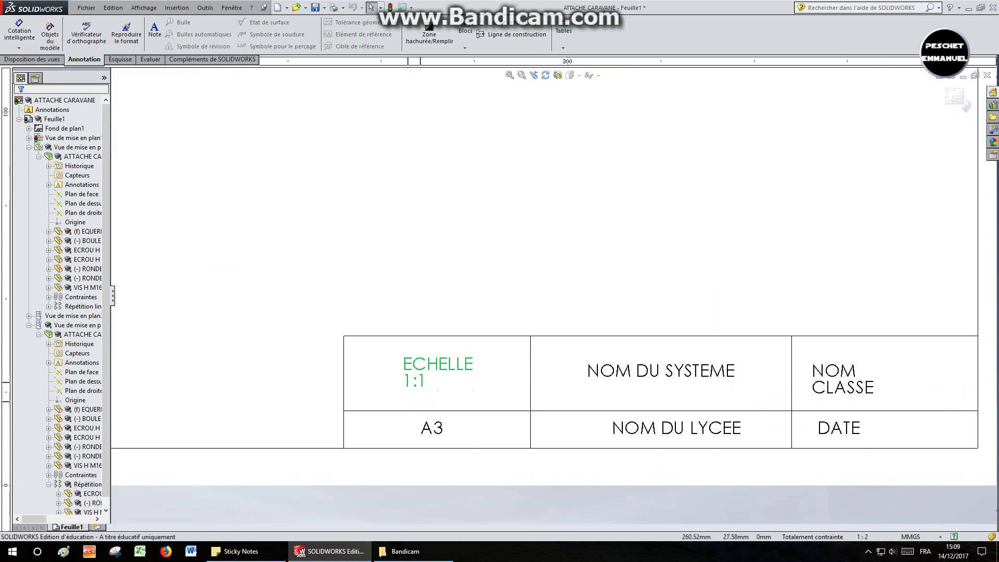
double_click(427, 381)
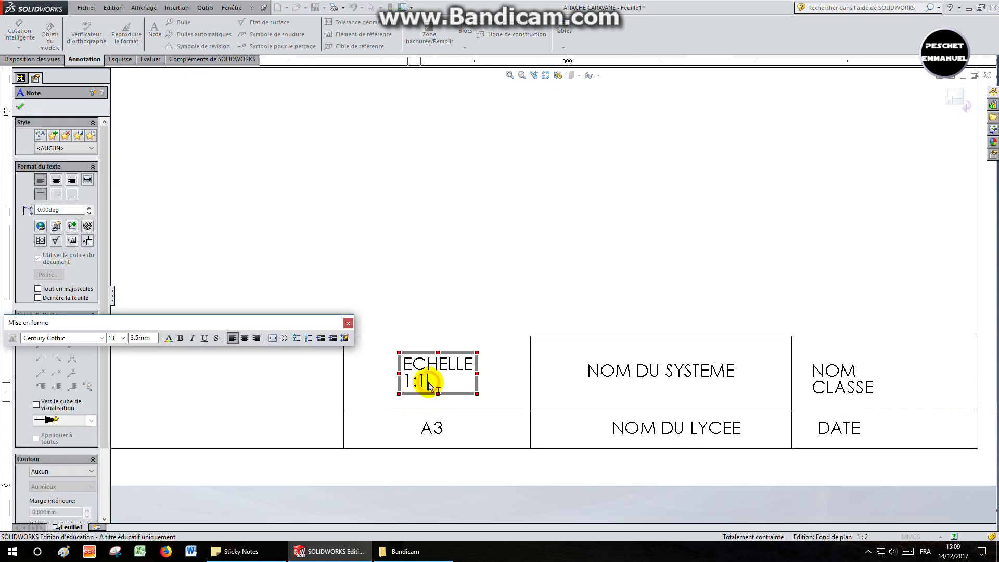
key(BackSpace)
text(2)
- Replace the NOM DU SYSTEME text in the title block with ATTACHE CARAVANE
click(644, 375)
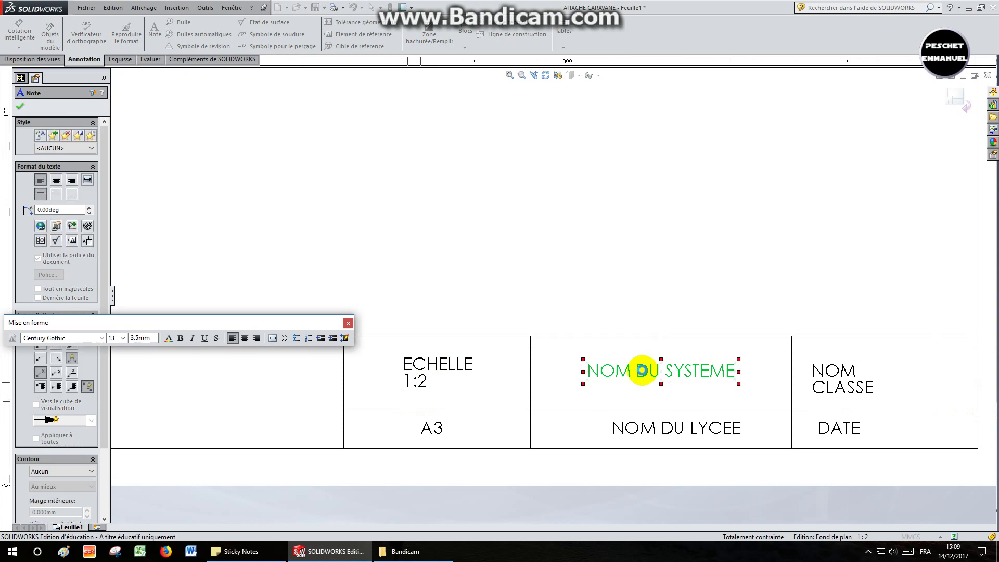
double_click(643, 371)
text(A)
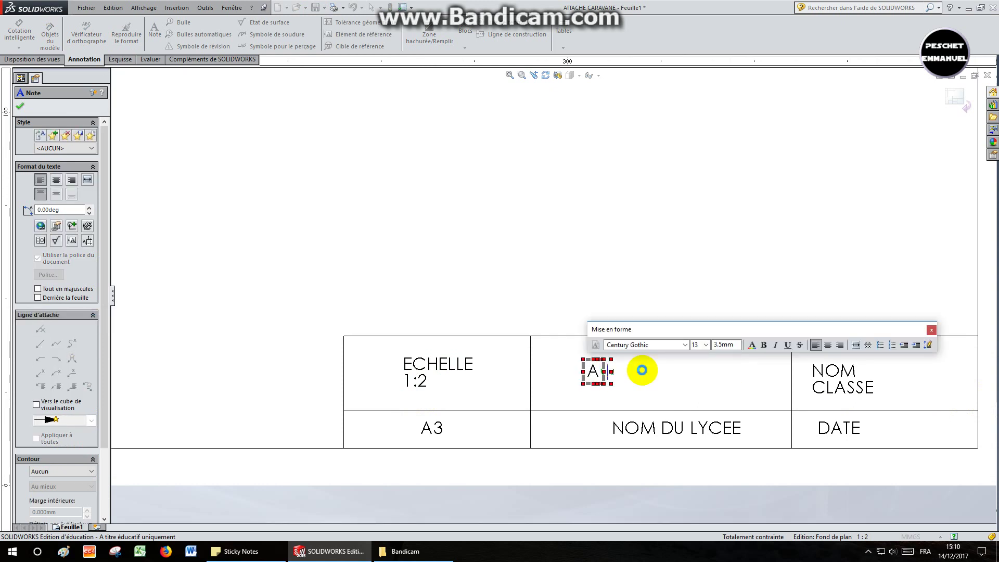
text(ATACHE)
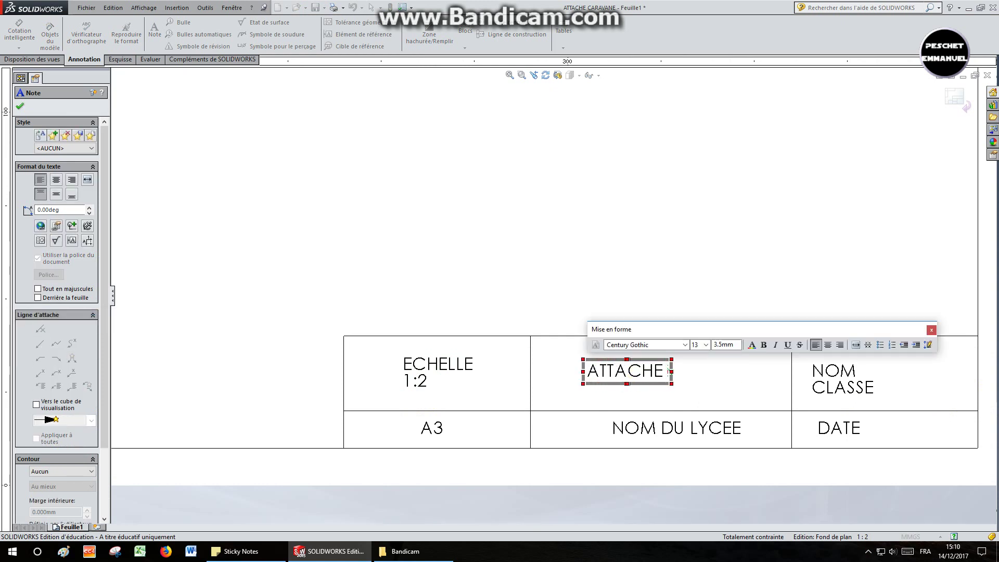
text( CARAVANE)
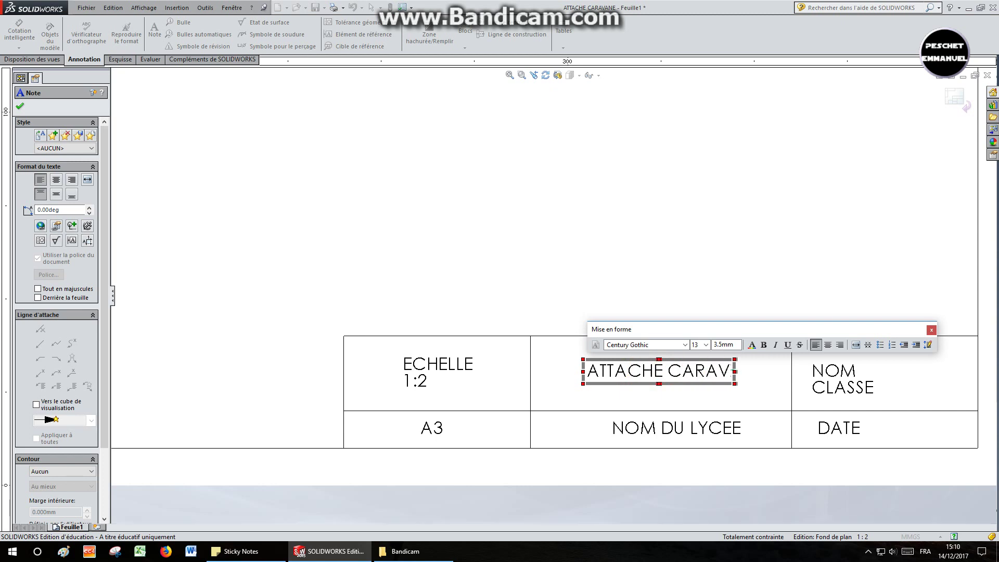
- Replace the NOM DU LYCEE text with LYCEE HIPPOLYTE FONTAINE and shift the note left to fit inside its title block cell
click(680, 432)
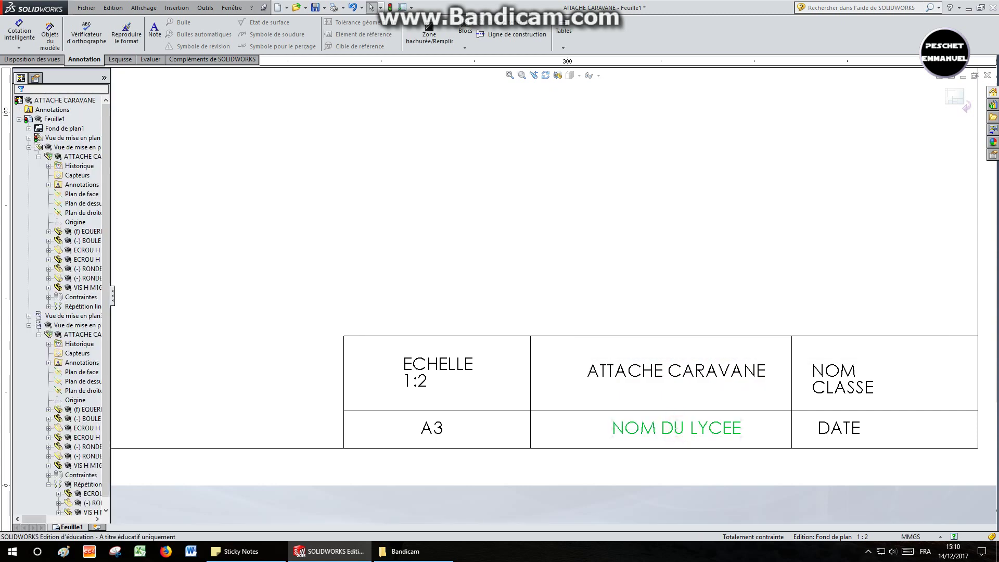
double_click(680, 426)
text(LYCE)
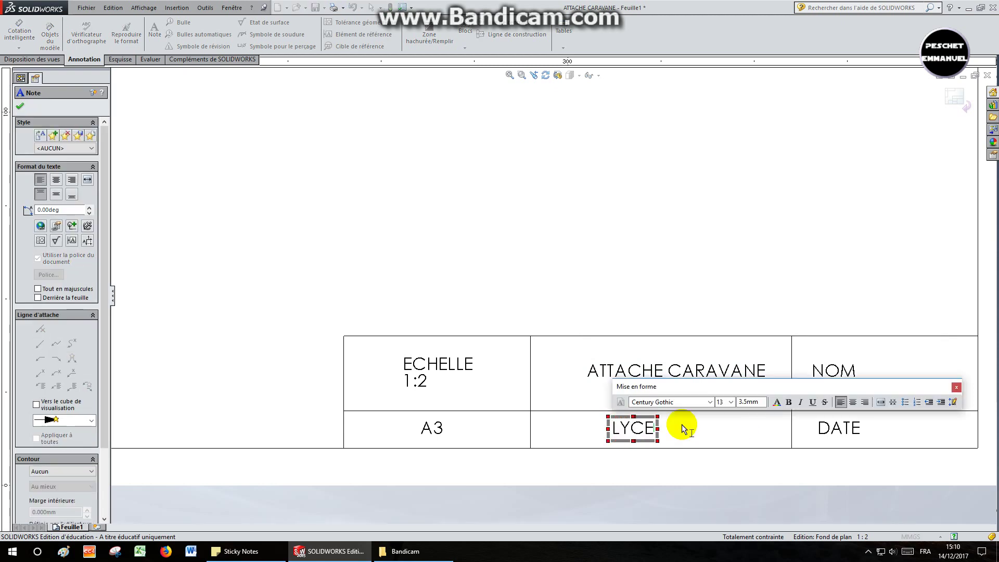
text(E HI)
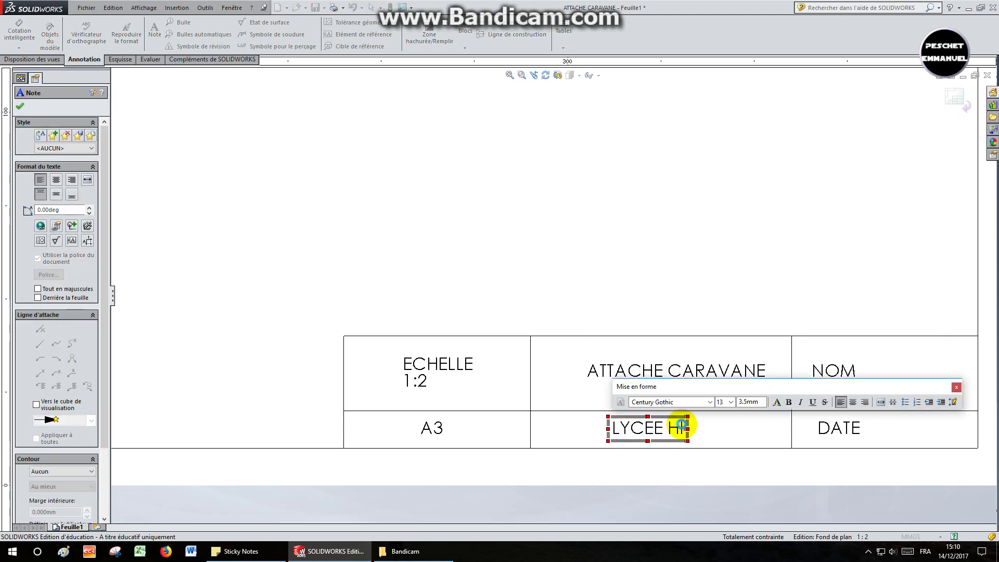
text(PPOLYTE FO)
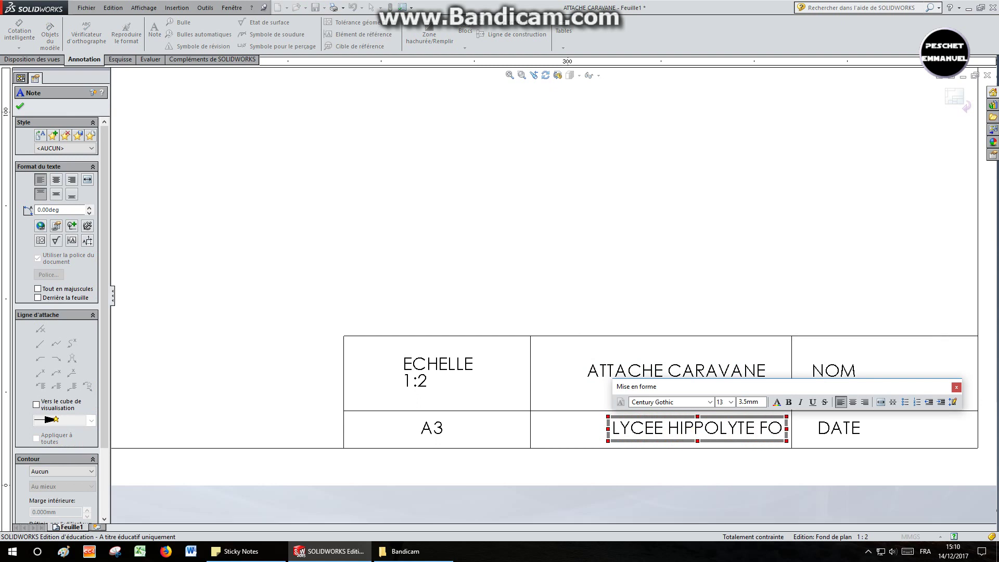
text(NTAINE)
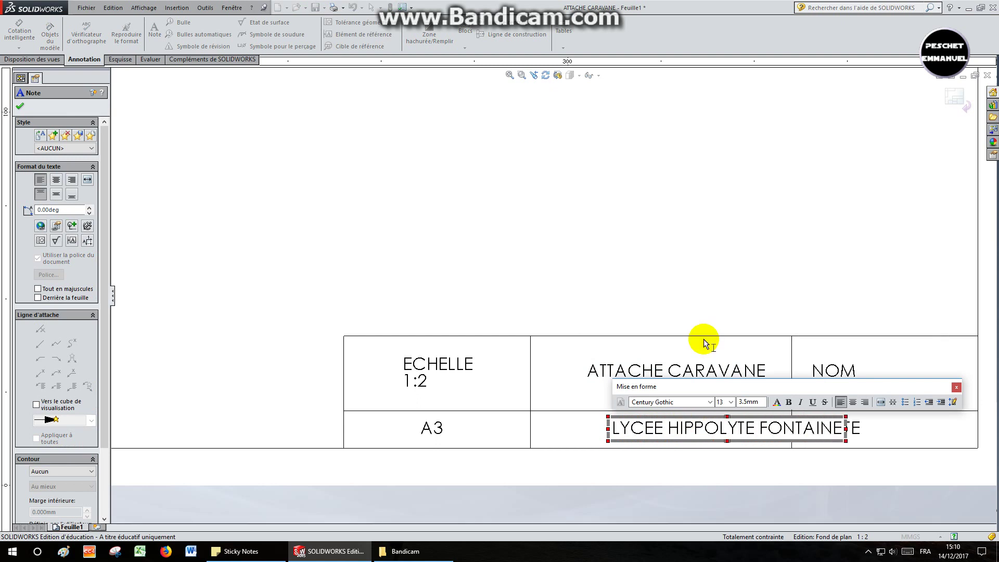
click(735, 279)
drag(739, 424, 663, 427)
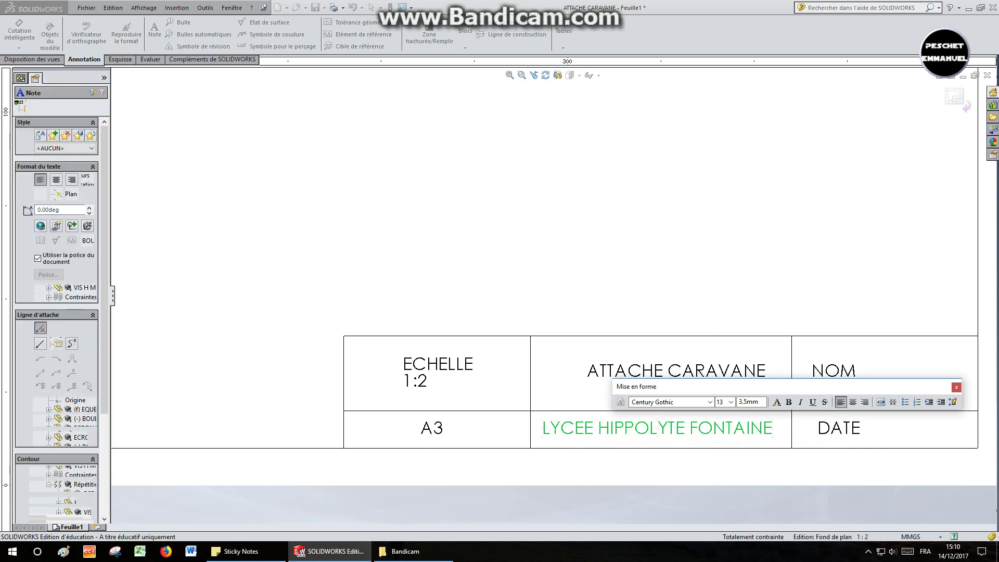
click(870, 252)
- Replace the CLASSE line in the title block with 1MEI
click(847, 391)
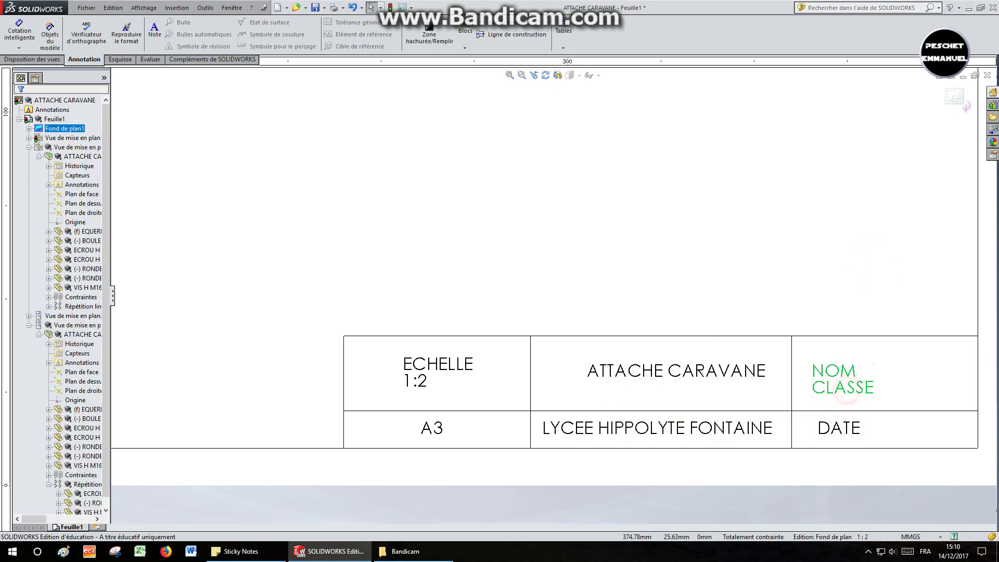
double_click(849, 389)
double_click(851, 390)
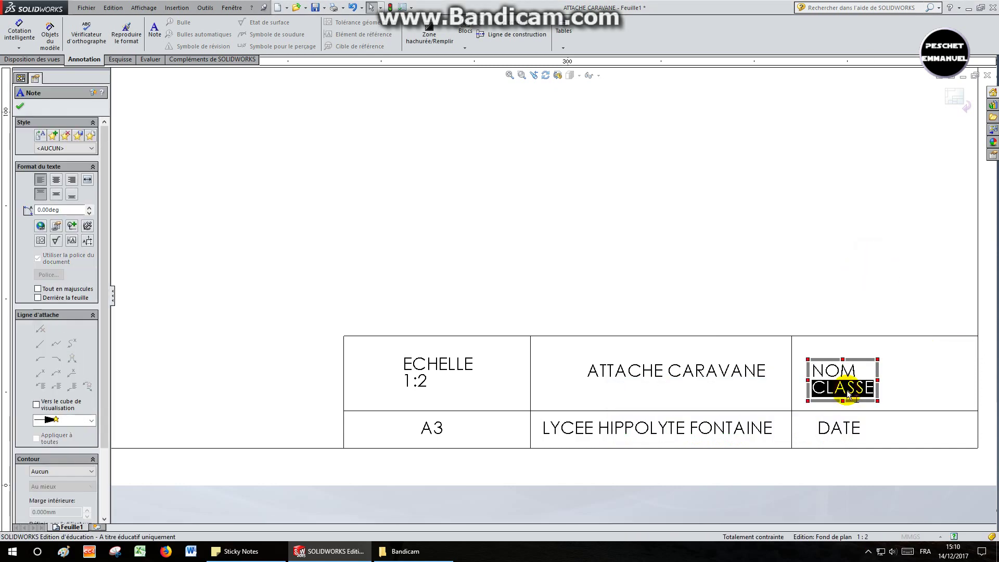
text(1MEI)
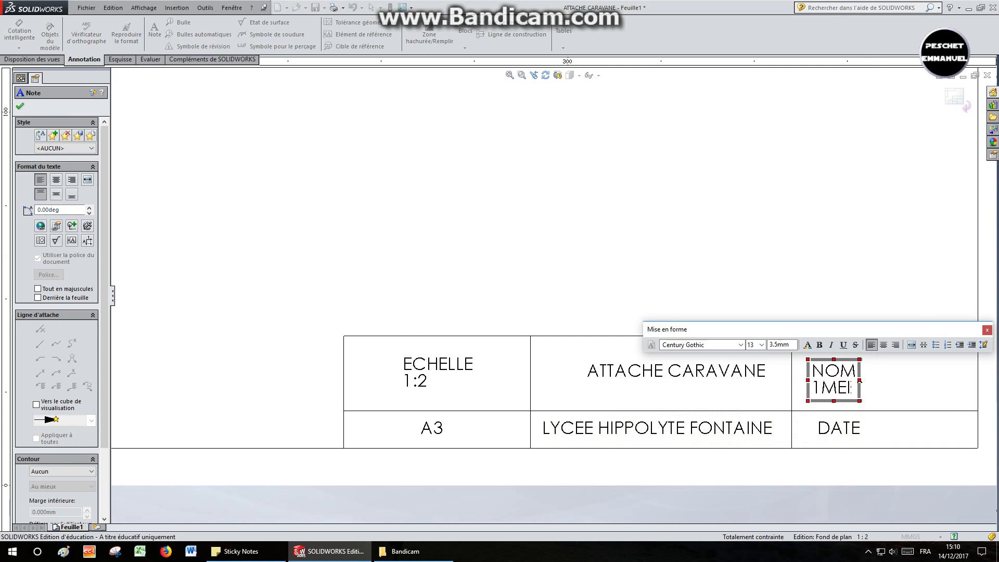
click(805, 257)
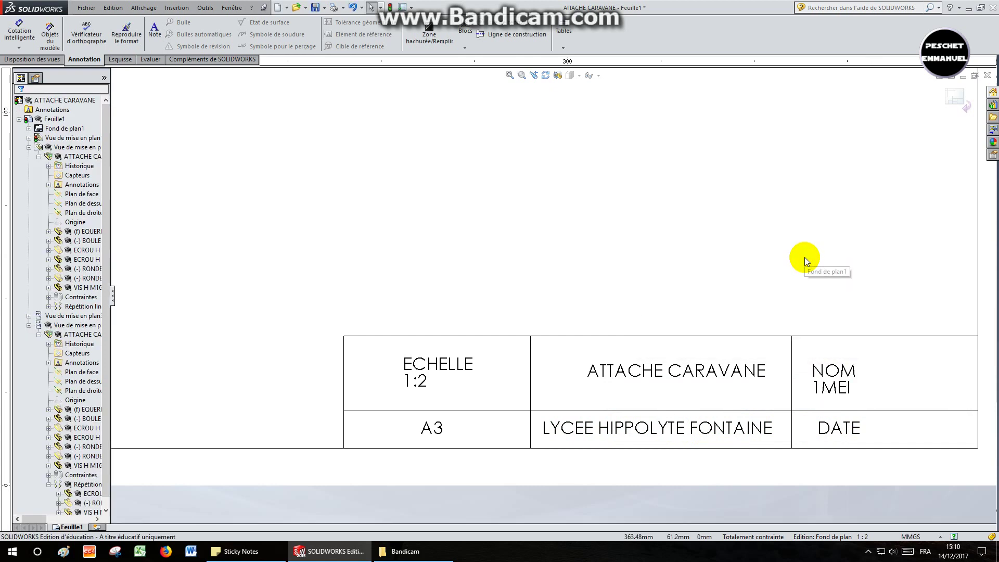
- Leave sheet format editing and return to the drawing sheet with its views
click(509, 77)
right_click(560, 220)
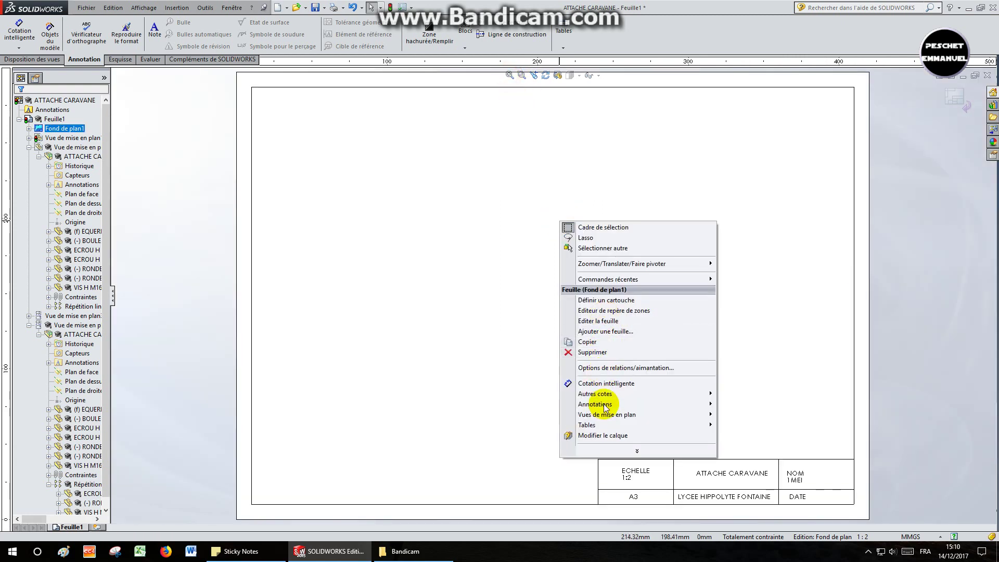
click(600, 321)
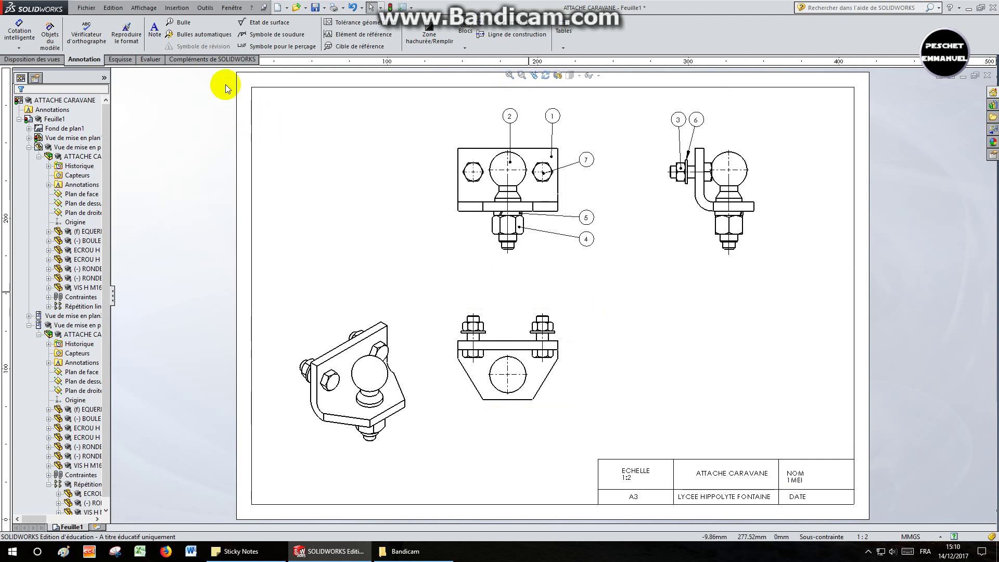
- Import the cosmetic threads as model items into all views, switching the source to the entire model
click(145, 8)
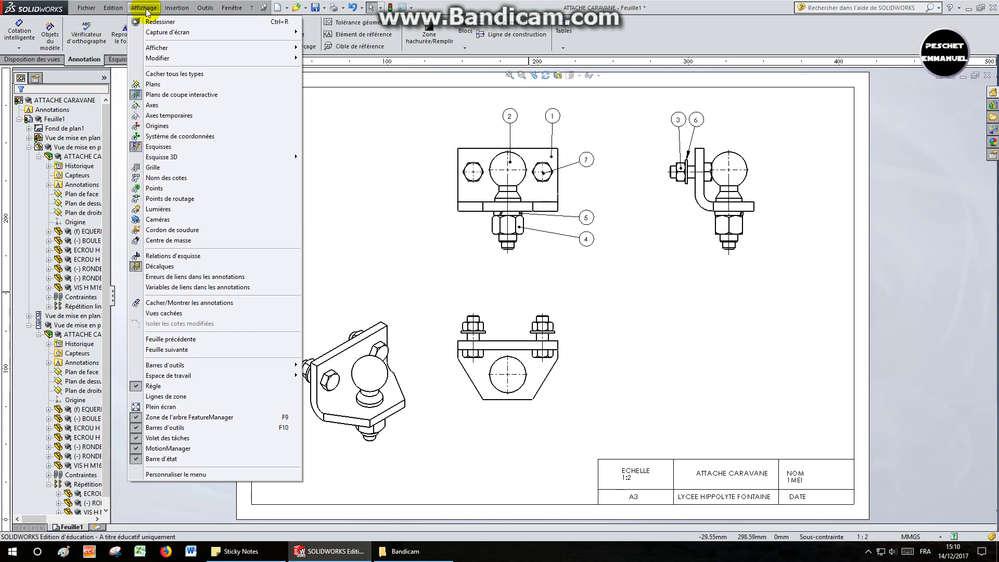
click(172, 8)
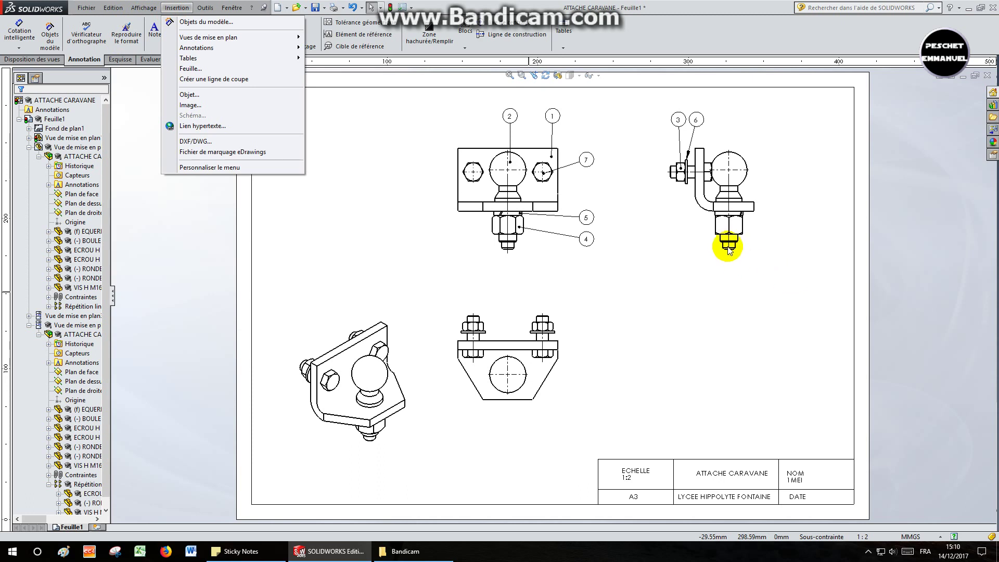
click(197, 23)
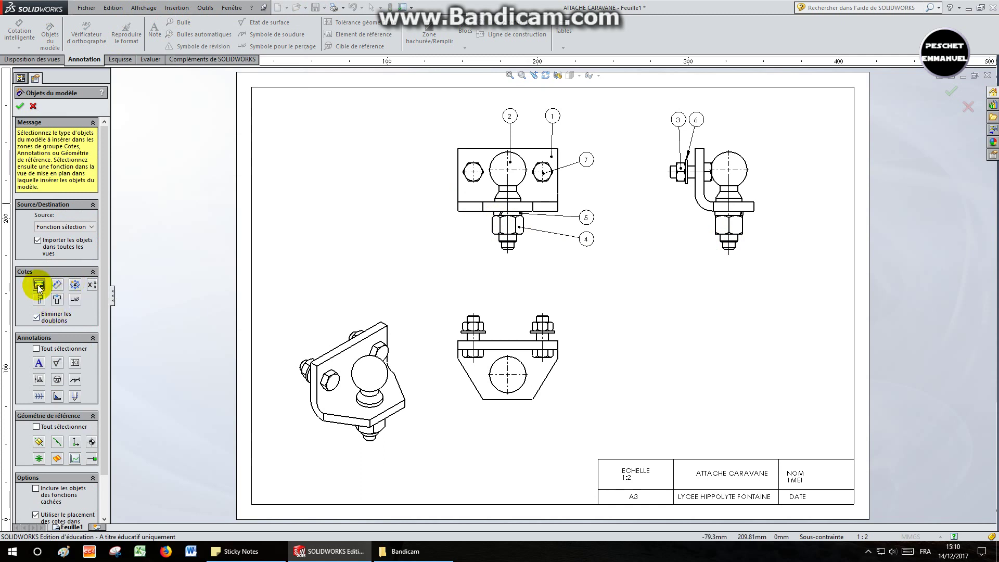
click(73, 399)
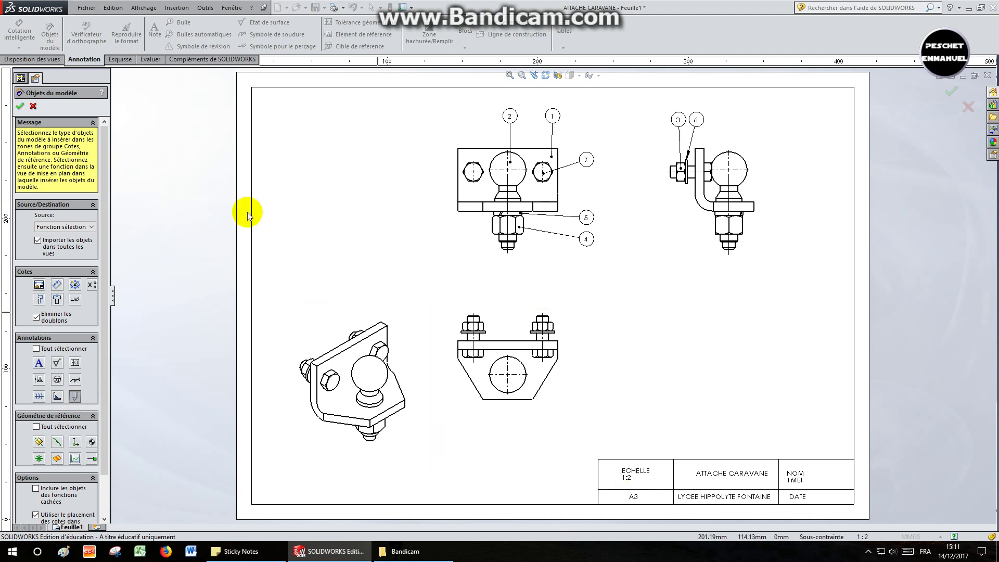
click(19, 107)
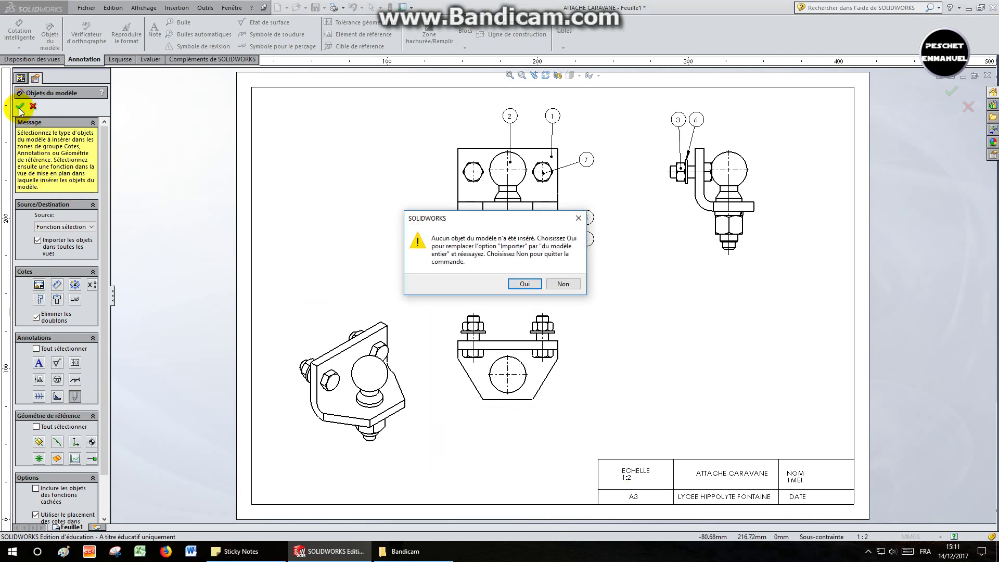
click(523, 284)
- Examine the imported cosmetic threads on the bolts and ball stud in the top, front and side views
scroll(535, 364, down, 5)
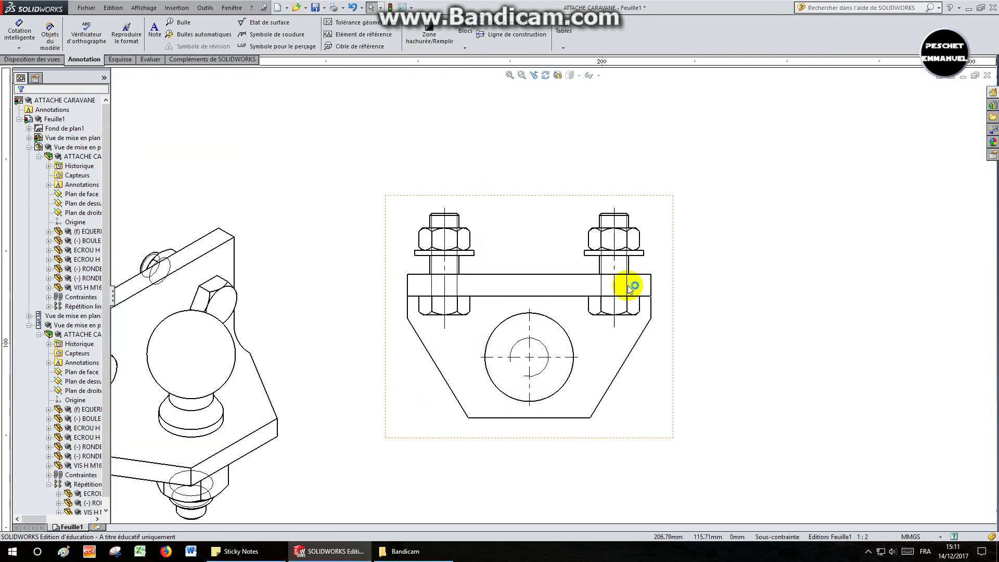
scroll(631, 284, down, 2)
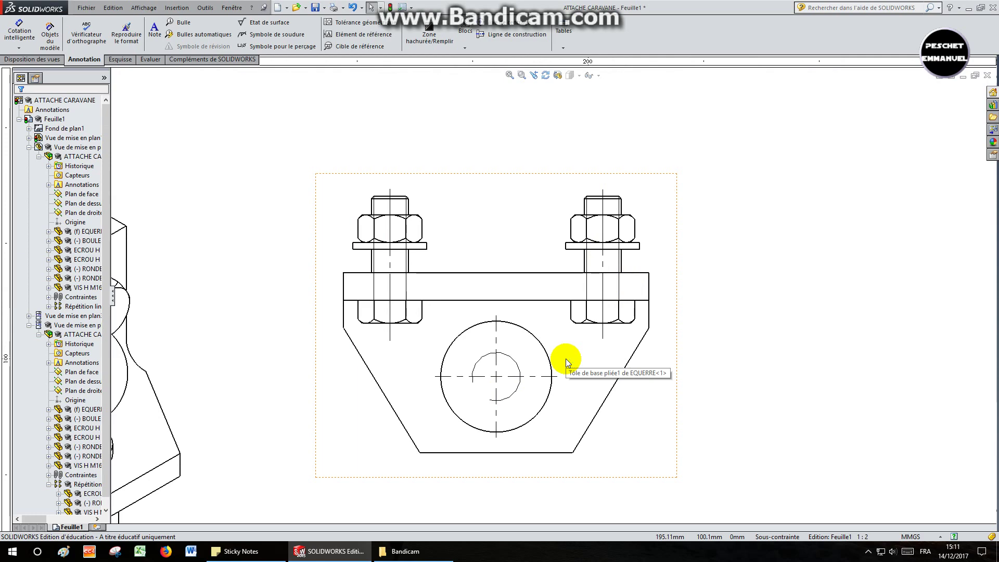
scroll(611, 247, up, 6)
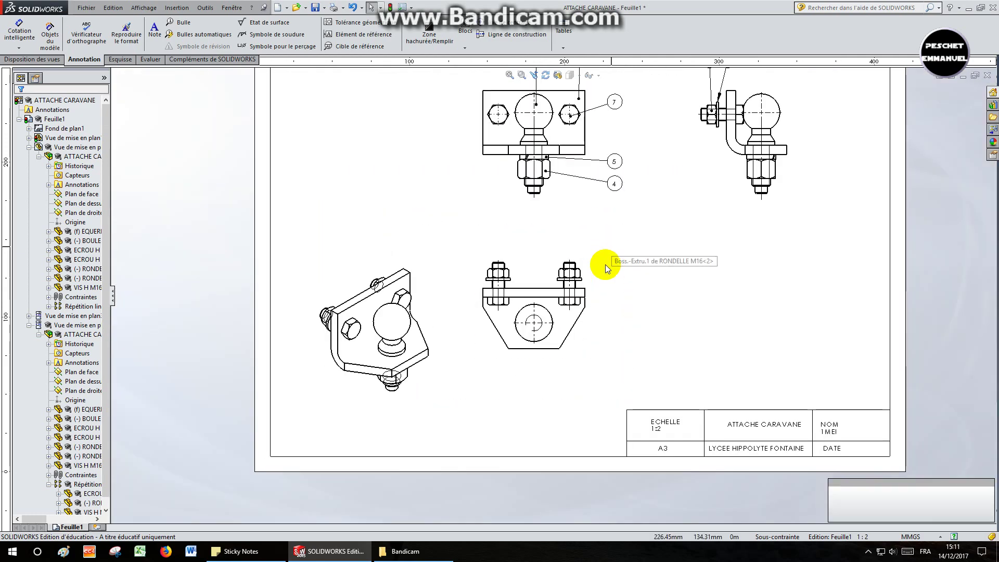
scroll(543, 209, down, 10)
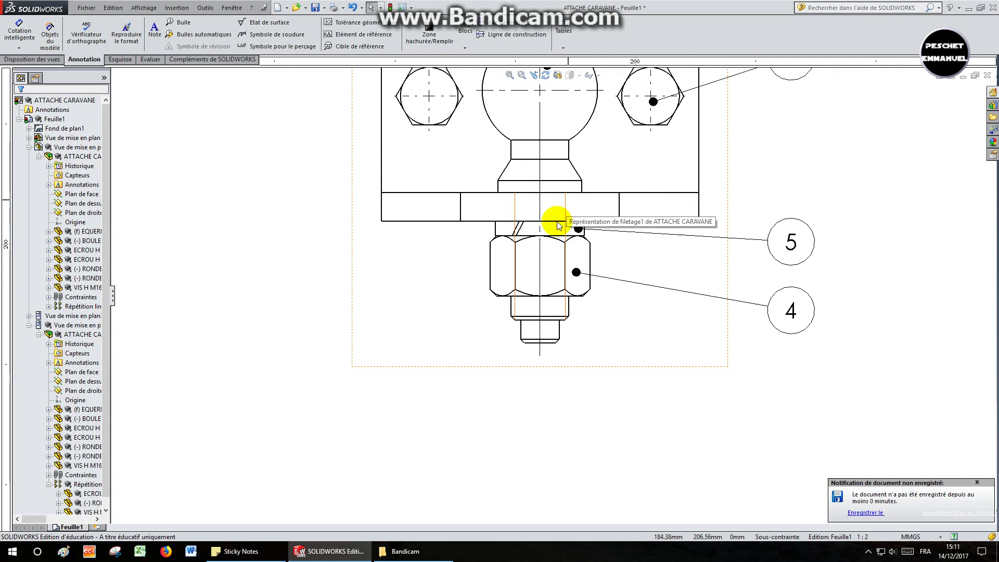
click(515, 213)
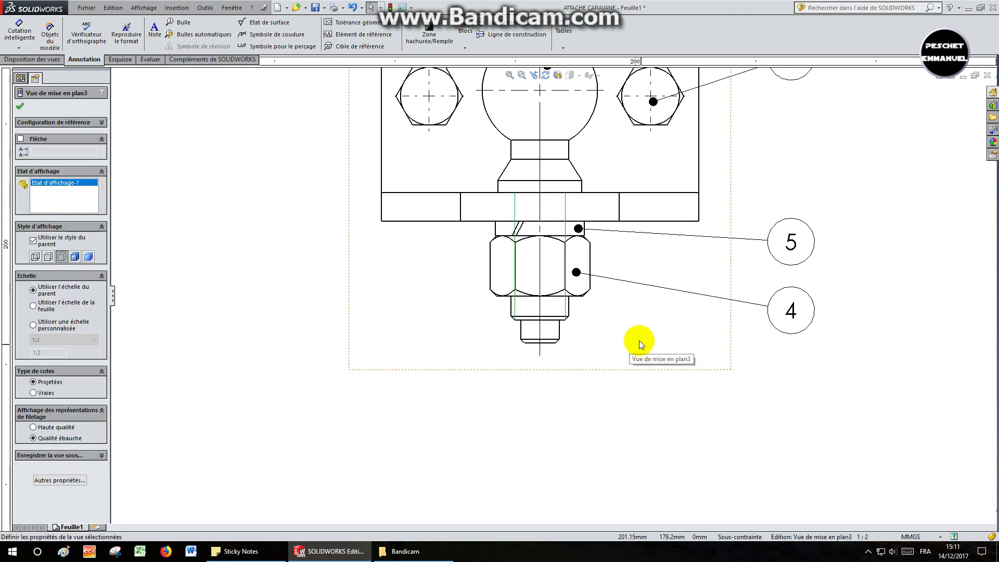
click(19, 106)
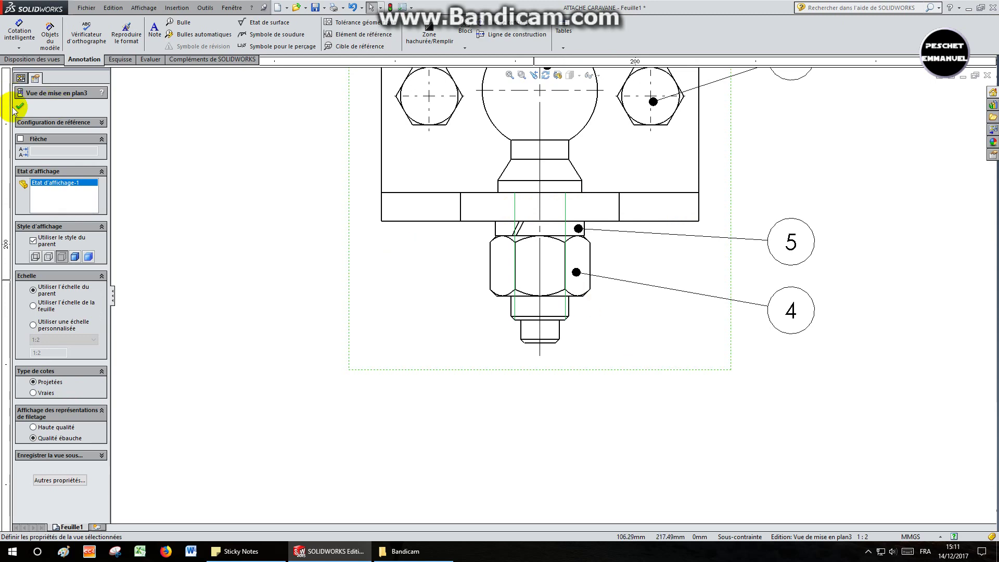
scroll(864, 202, up, 3)
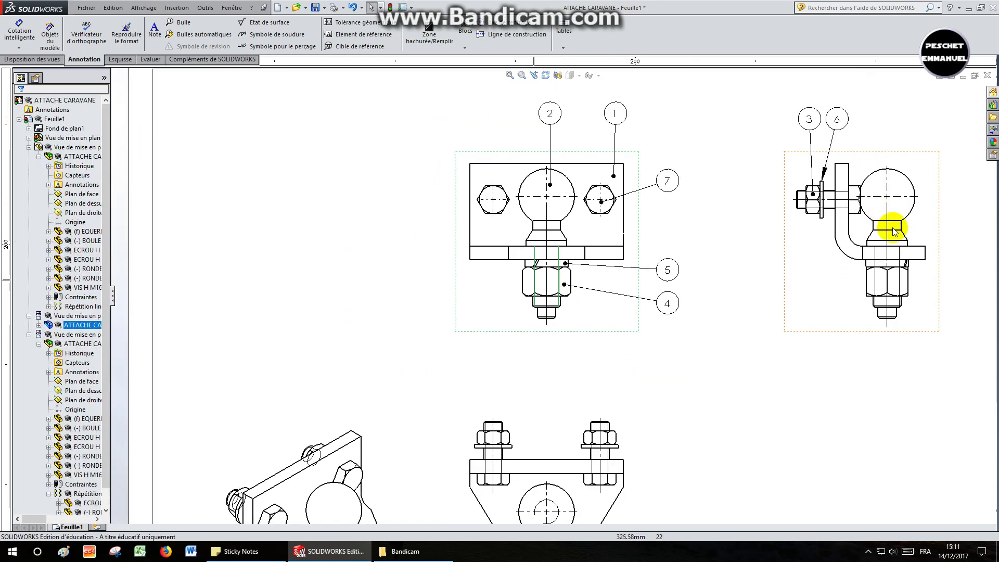
scroll(881, 283, down, 3)
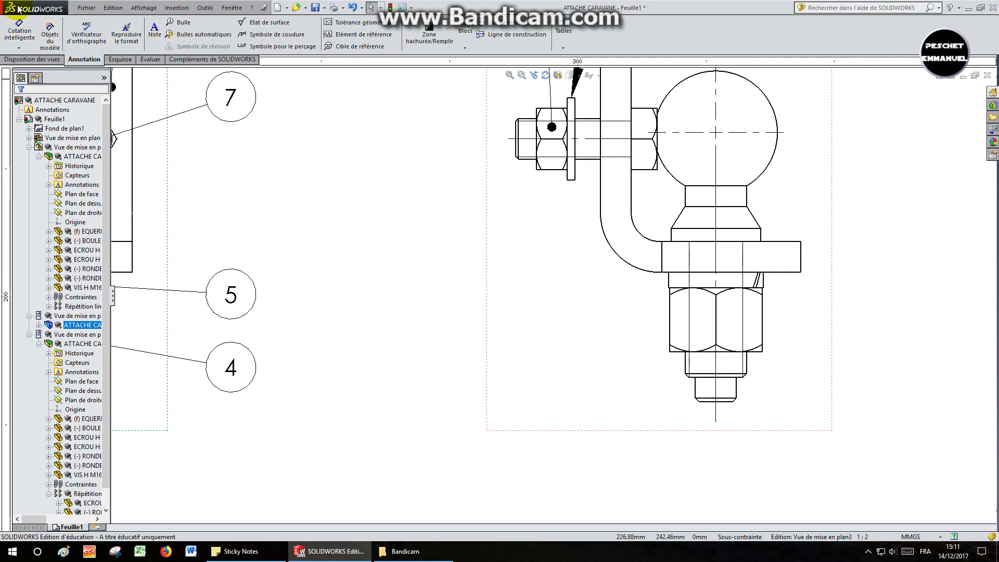
- Repeat the model items import of cosmetic threads from the entire model into all views
click(153, 12)
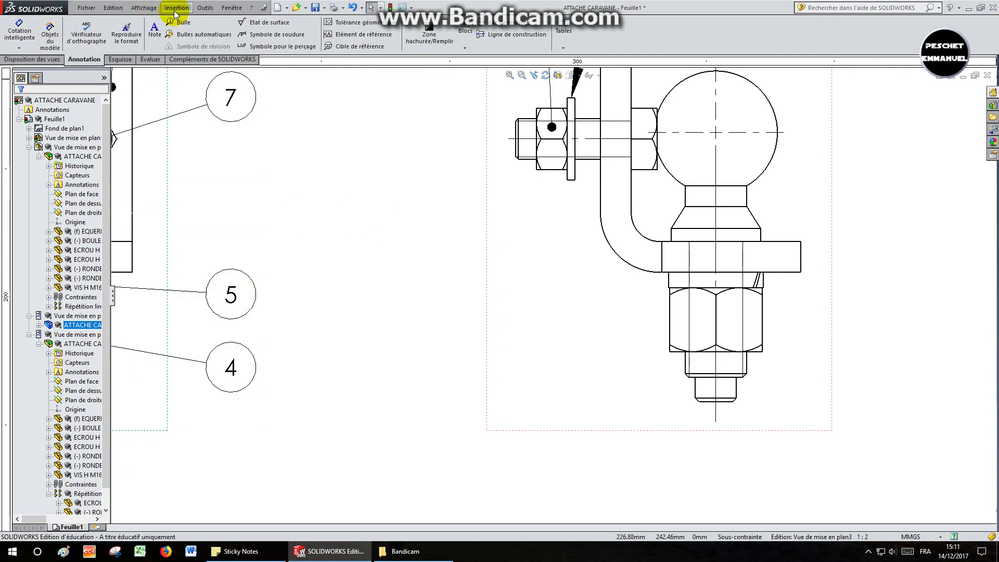
click(186, 22)
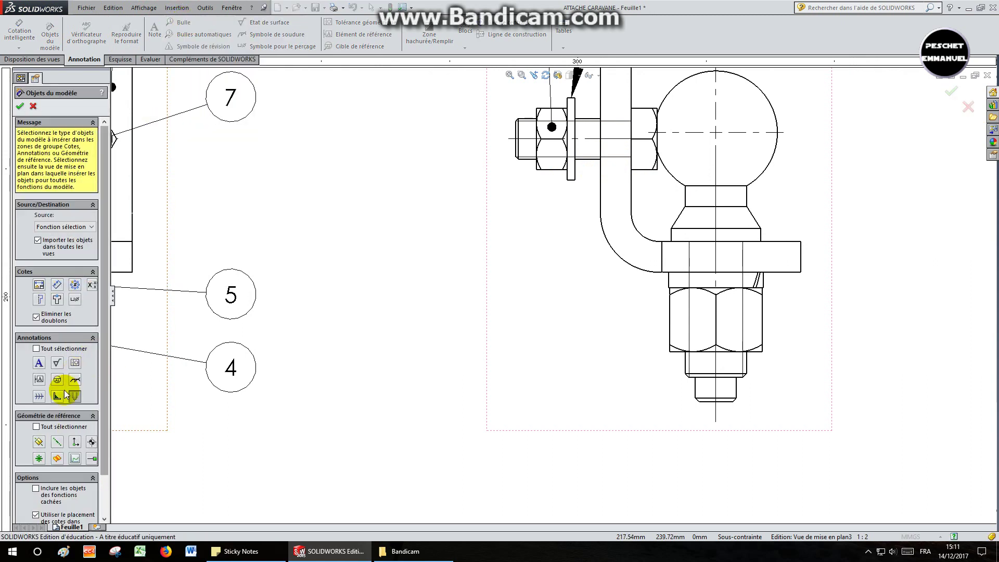
click(74, 397)
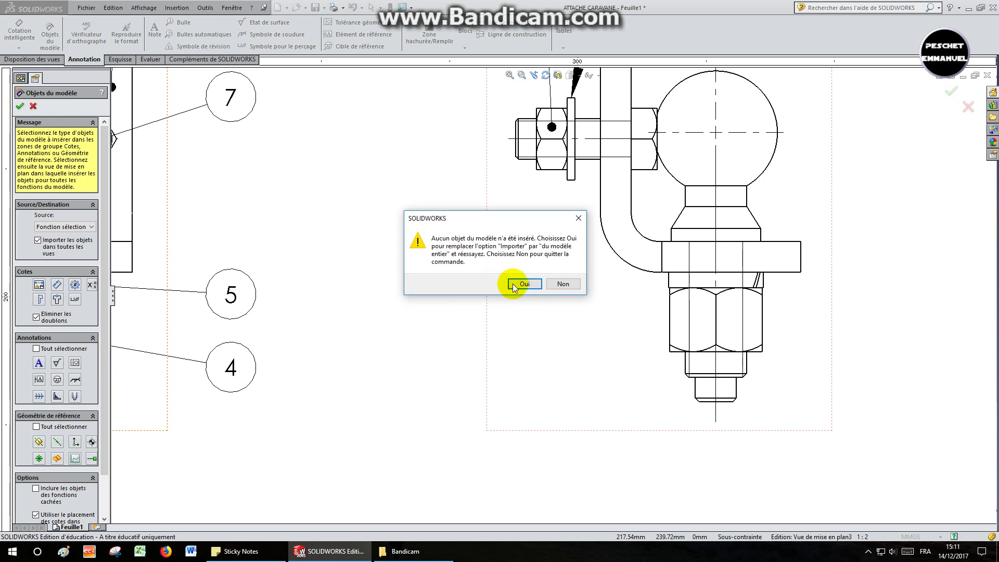
click(517, 287)
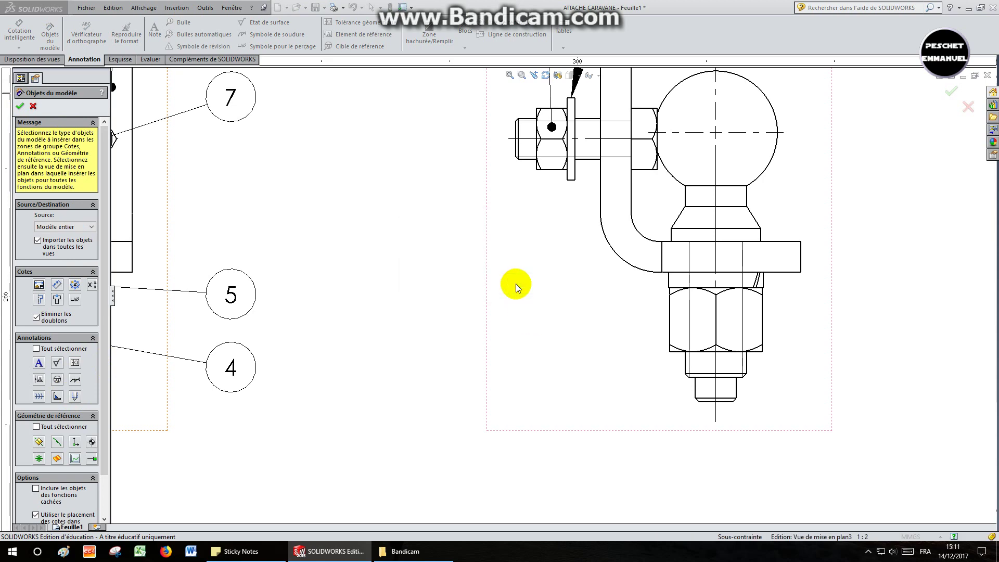
click(550, 308)
scroll(551, 307, up, 5)
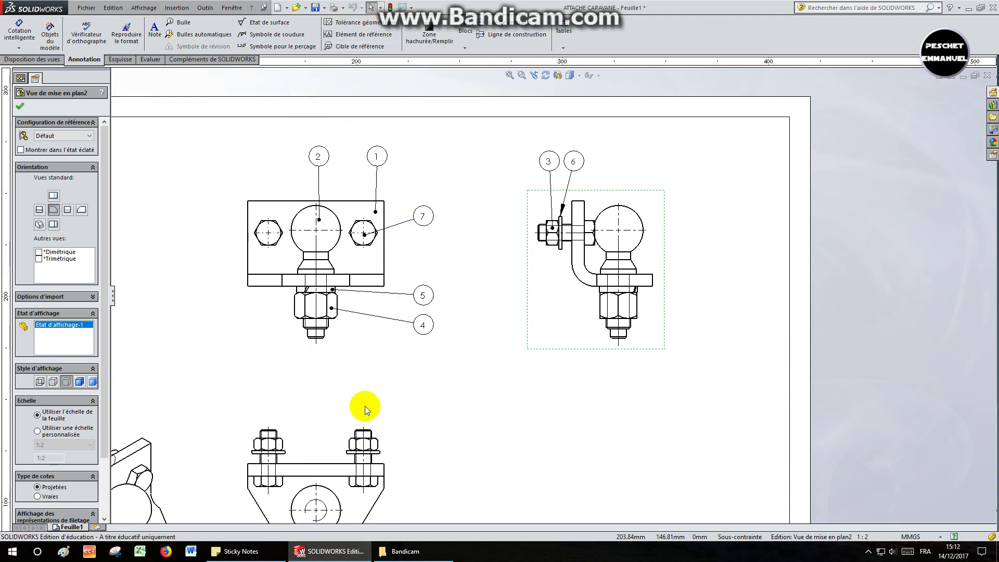
scroll(364, 406, up, 3)
scroll(368, 440, down, 4)
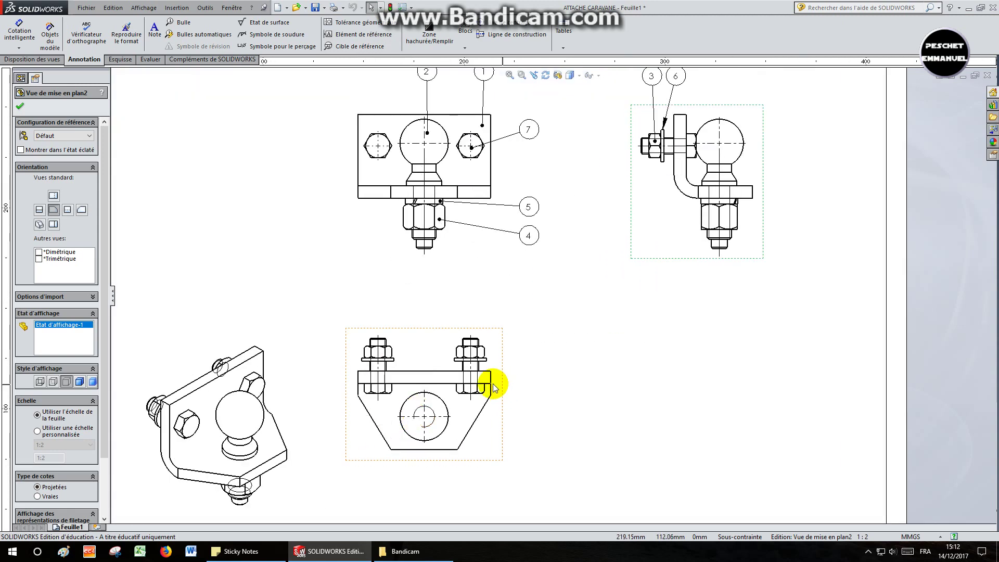
scroll(710, 201, down, 4)
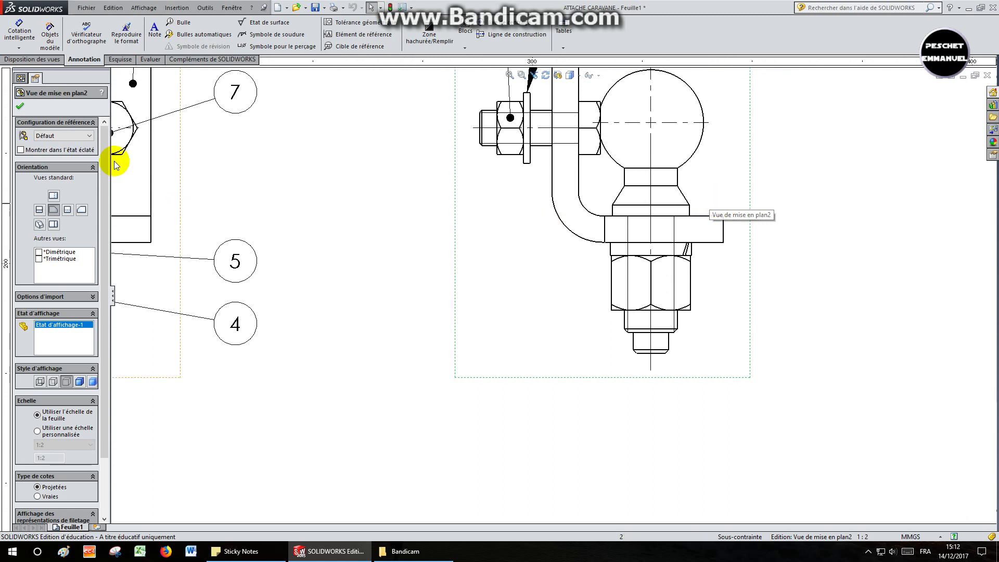
click(19, 107)
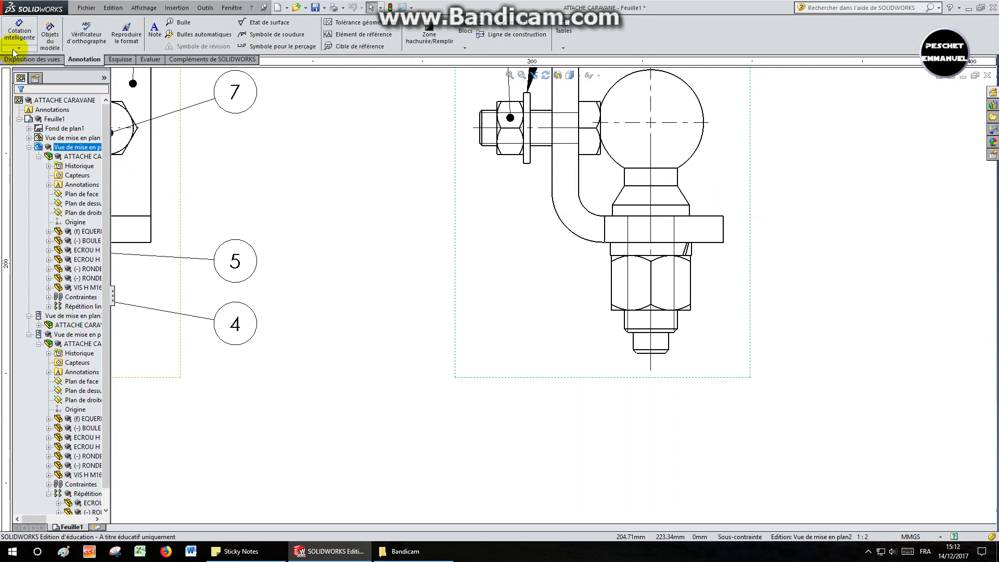
- Try to import the cosmetic threads from the entire model into the side view only
click(28, 59)
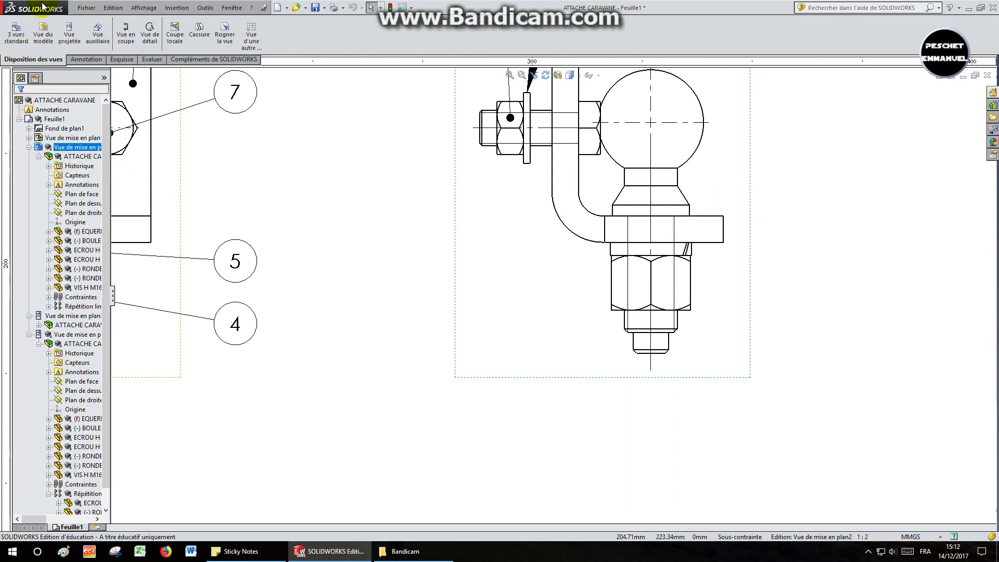
click(173, 9)
click(205, 22)
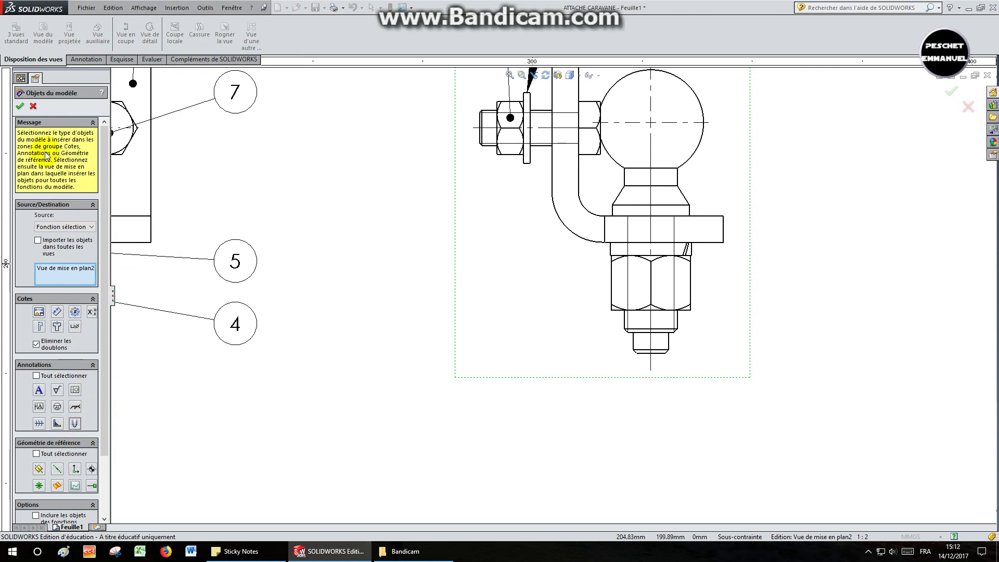
click(19, 106)
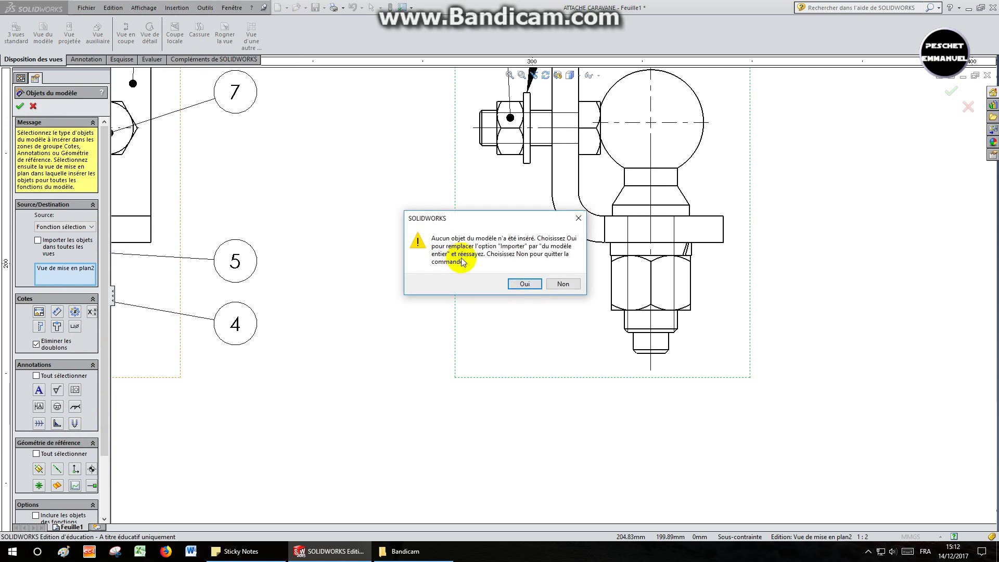
click(519, 284)
click(618, 267)
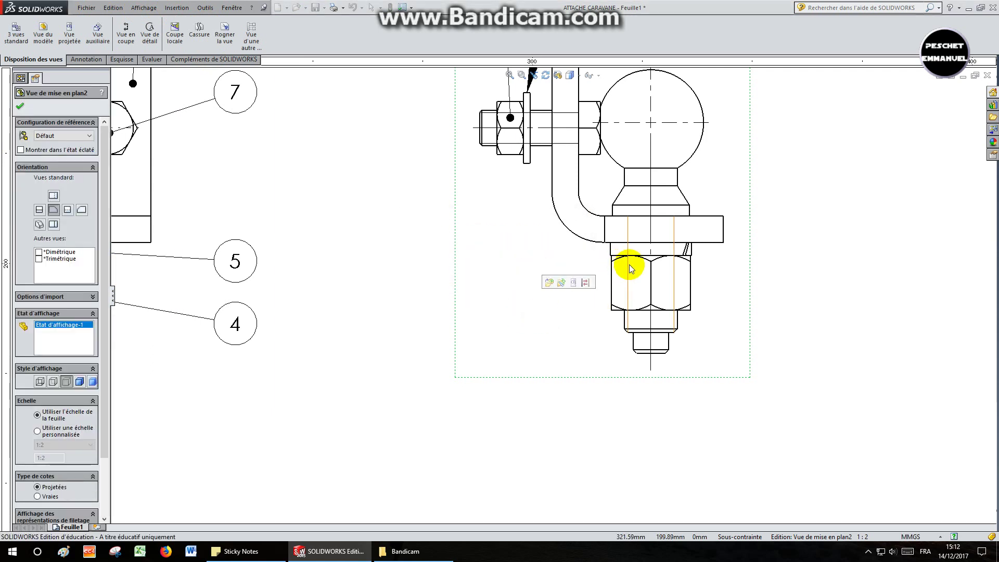
click(630, 267)
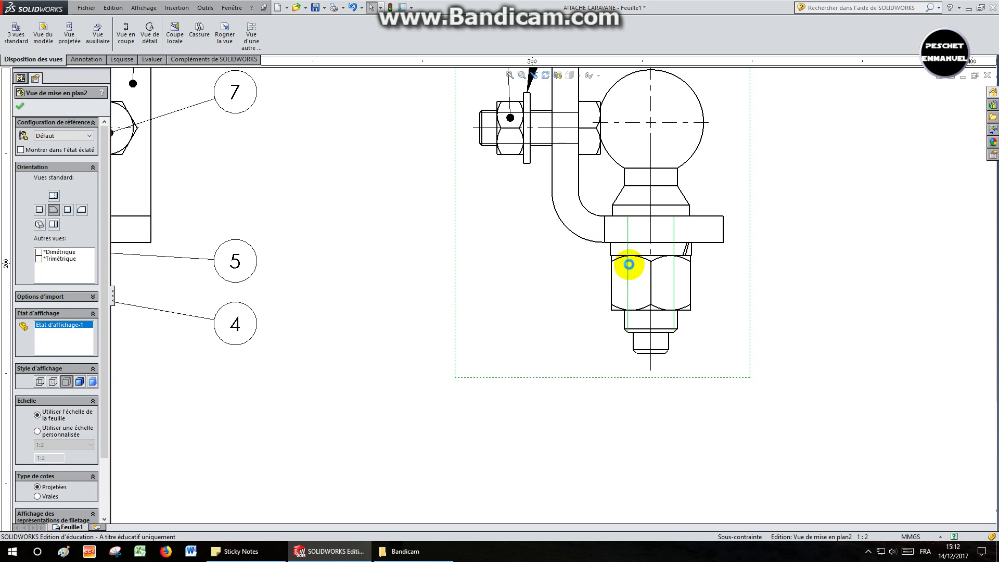
click(629, 264)
click(629, 264)
right_click(629, 264)
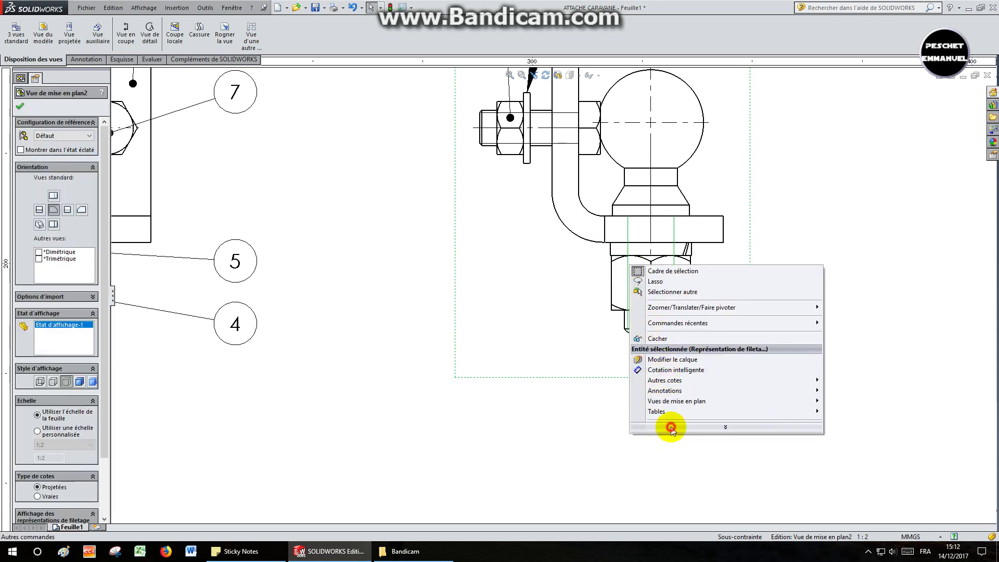
mouse_move(669, 427)
click(659, 349)
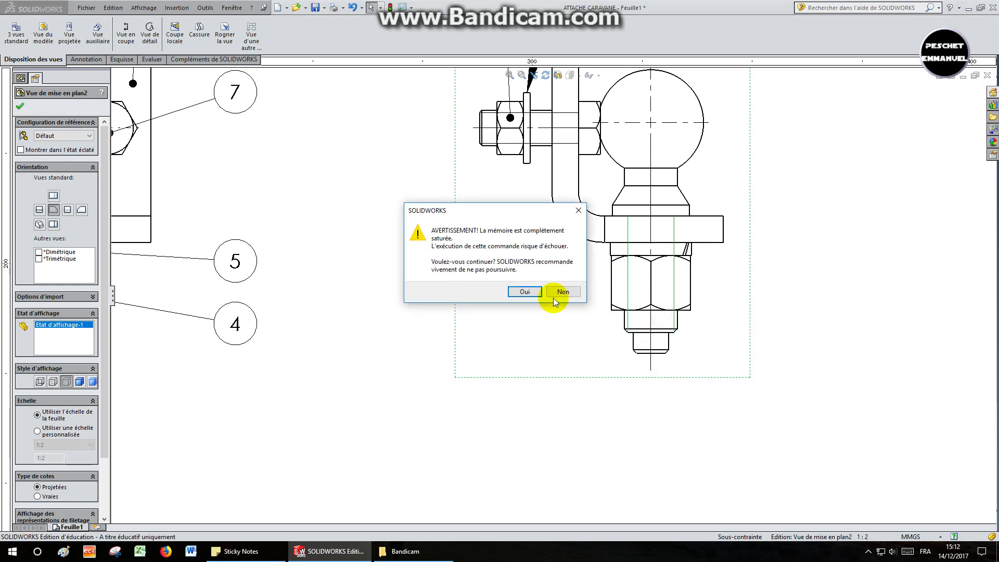
click(525, 292)
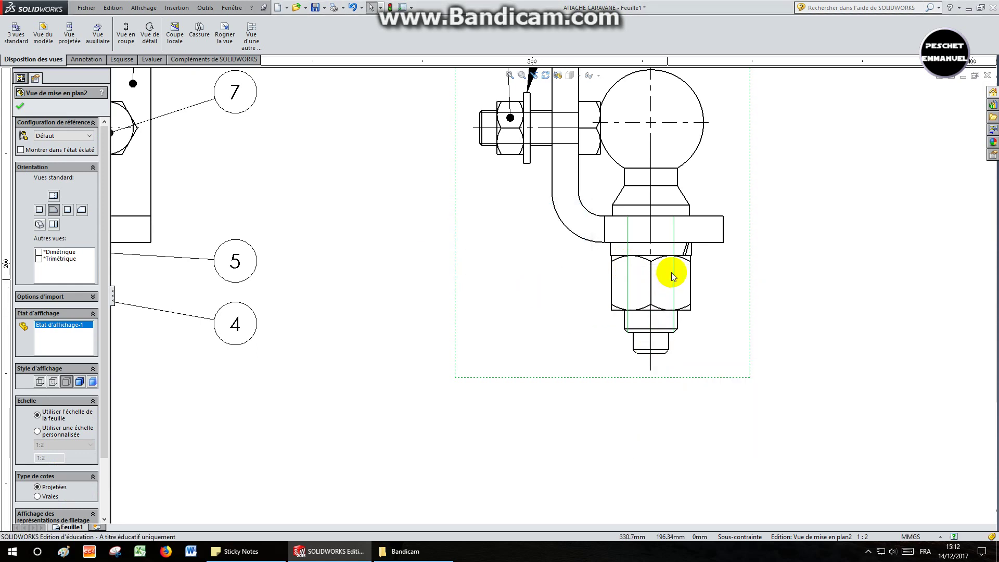
scroll(669, 273, up, 2)
click(737, 298)
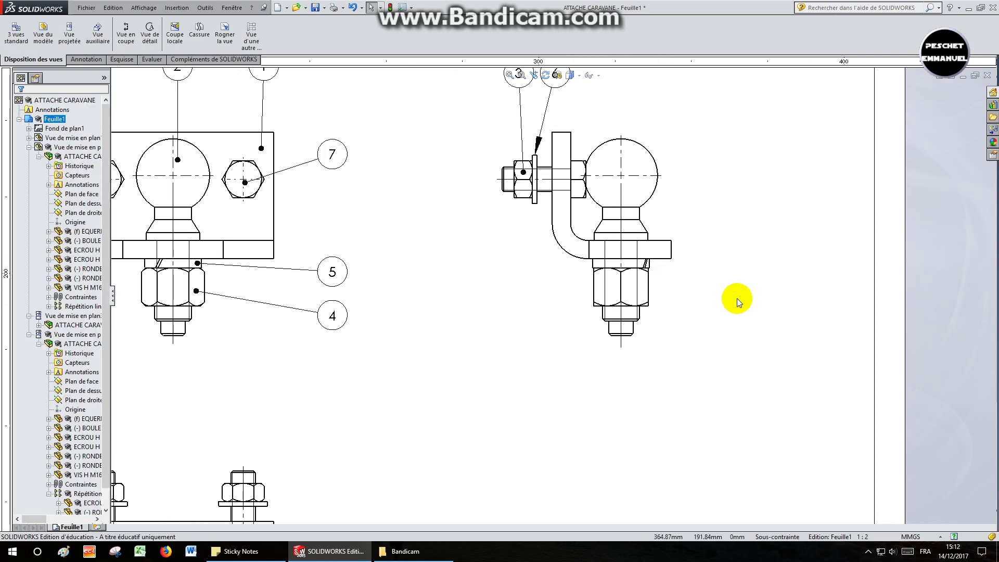
- Save the finished ATTACHE CARAVANE drawing and close it
click(510, 75)
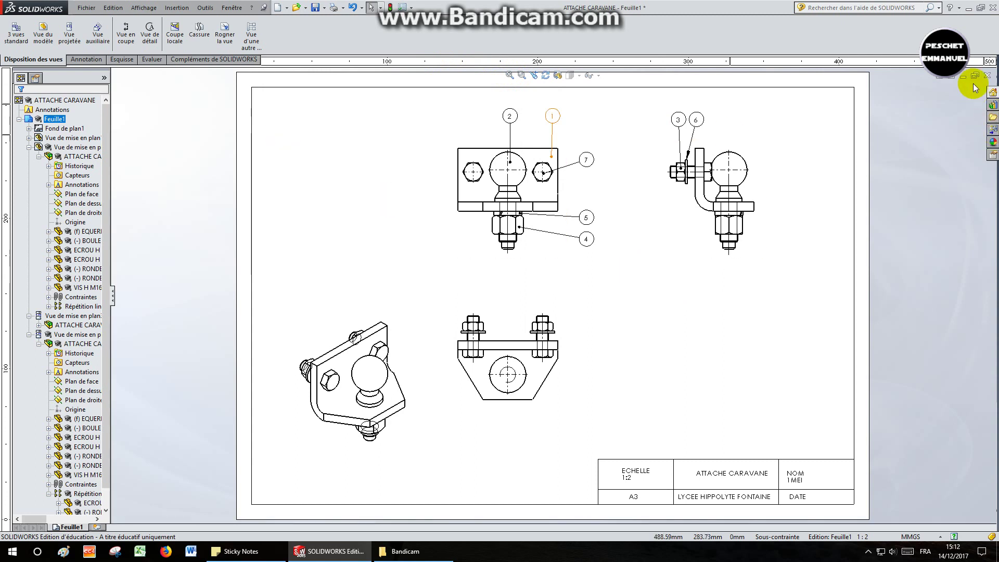
click(316, 7)
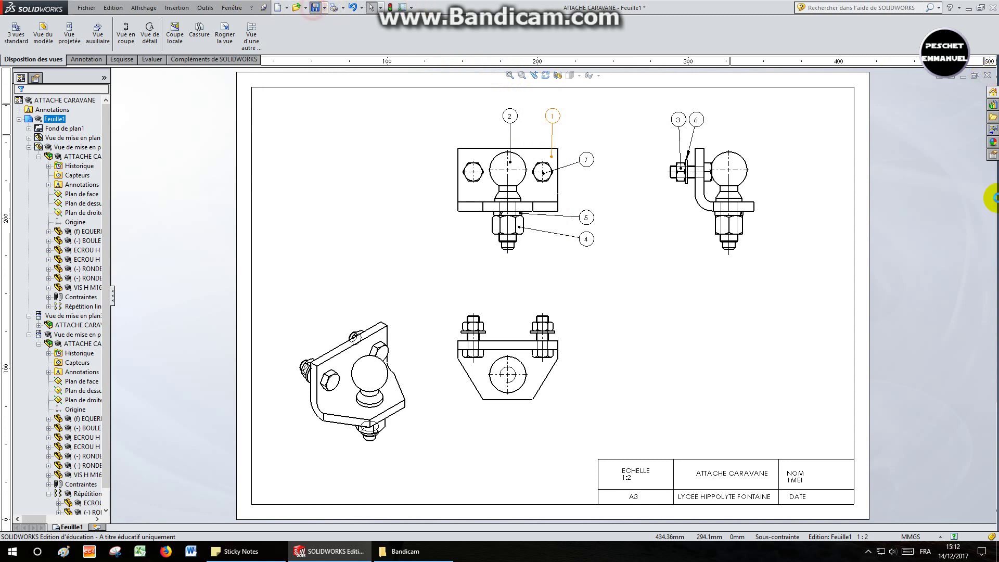
click(989, 76)
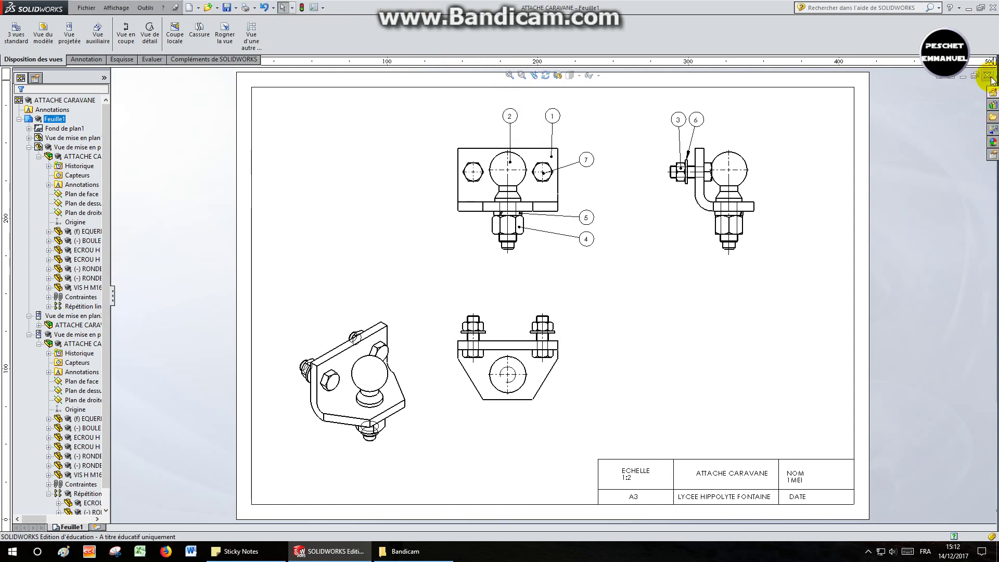